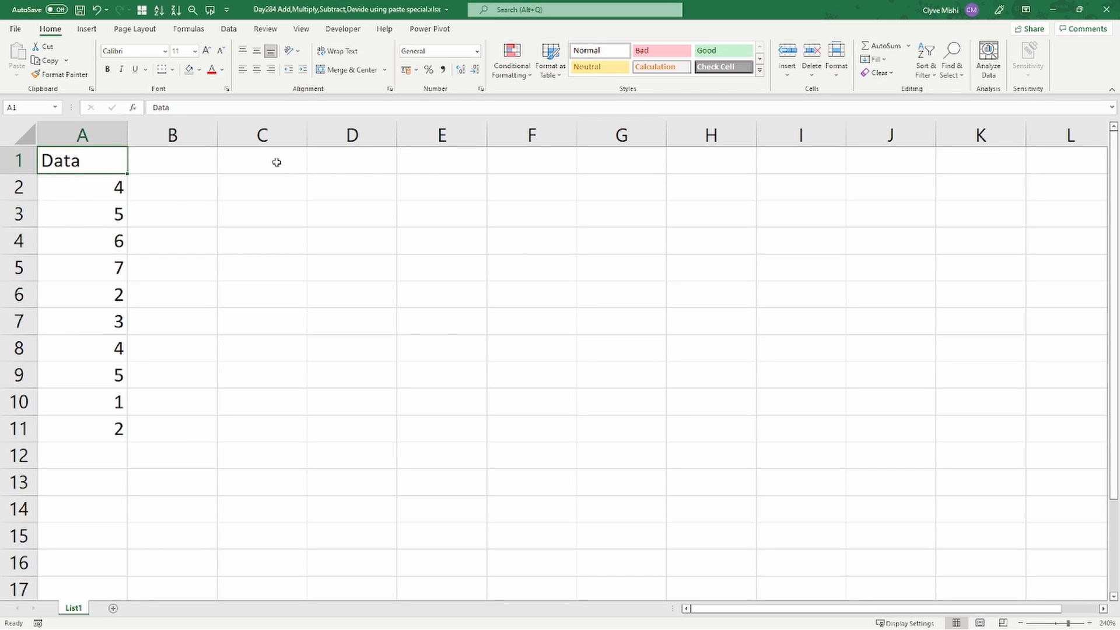
- Copy the numbers in A2:A11 into C2:C11
left_click(297, 164)
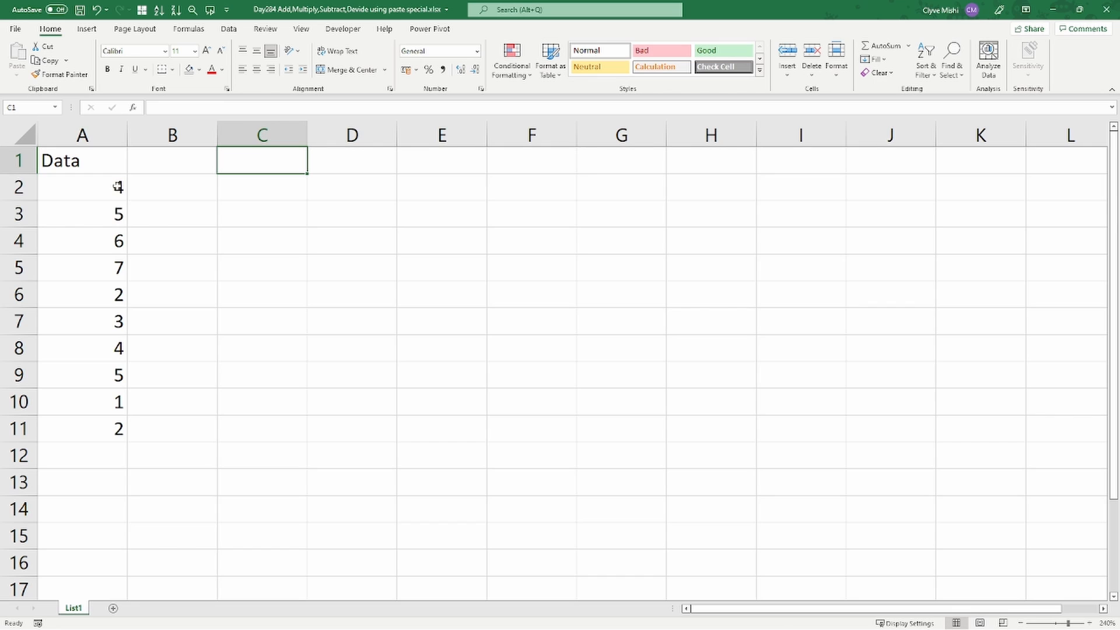
left_click_drag(116, 185, 111, 423)
key("ctrl+c")
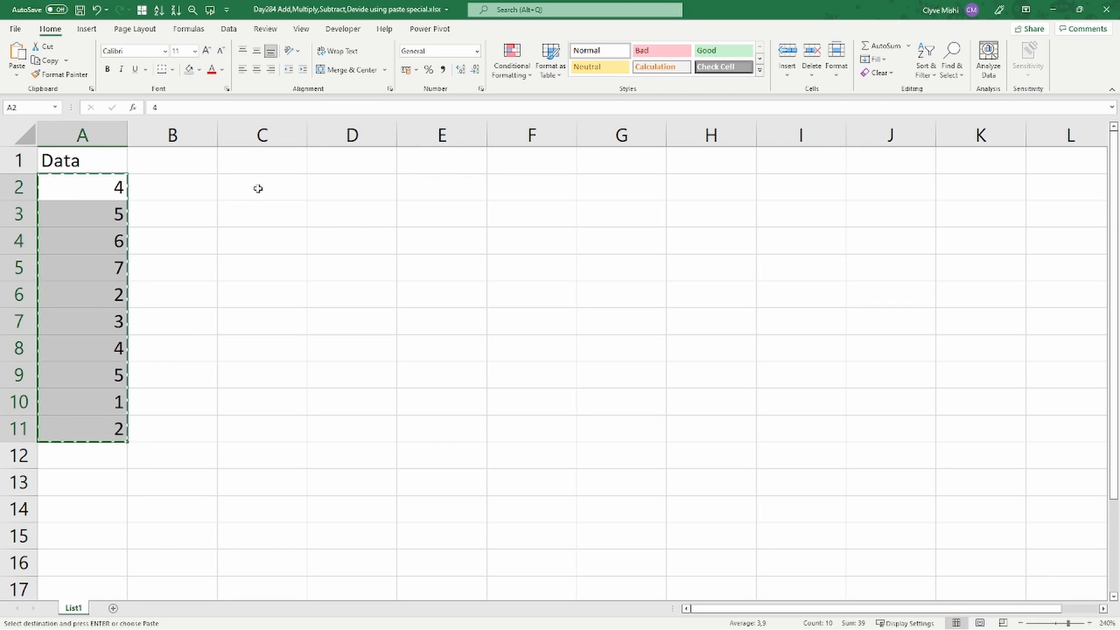
left_click(257, 192)
key("ctrl+v")
left_click(294, 154)
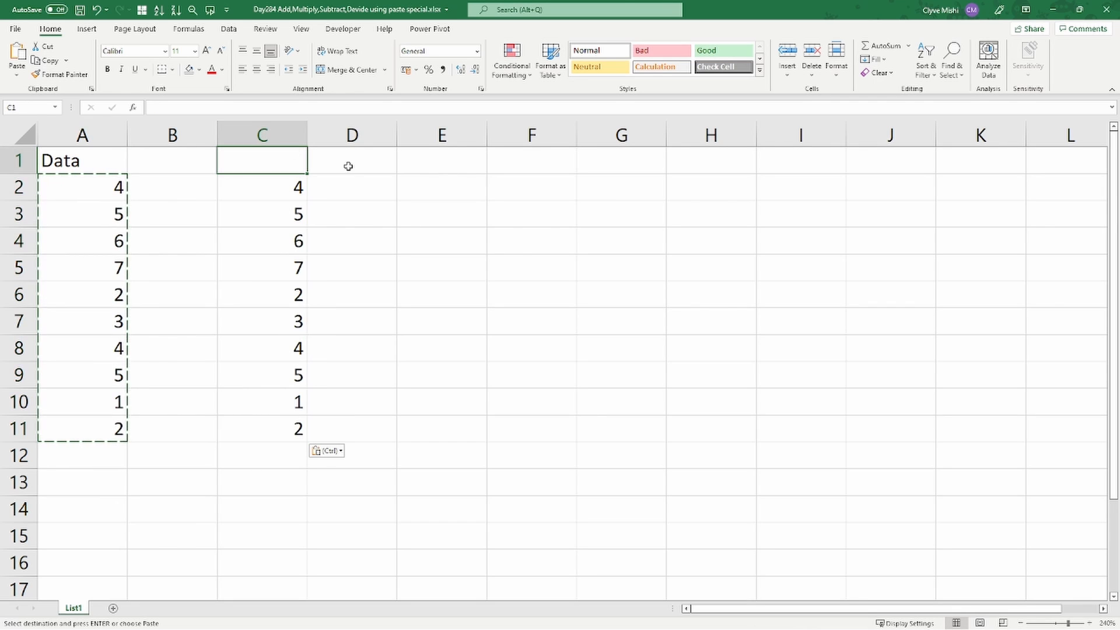
left_click_drag(287, 197, 292, 420)
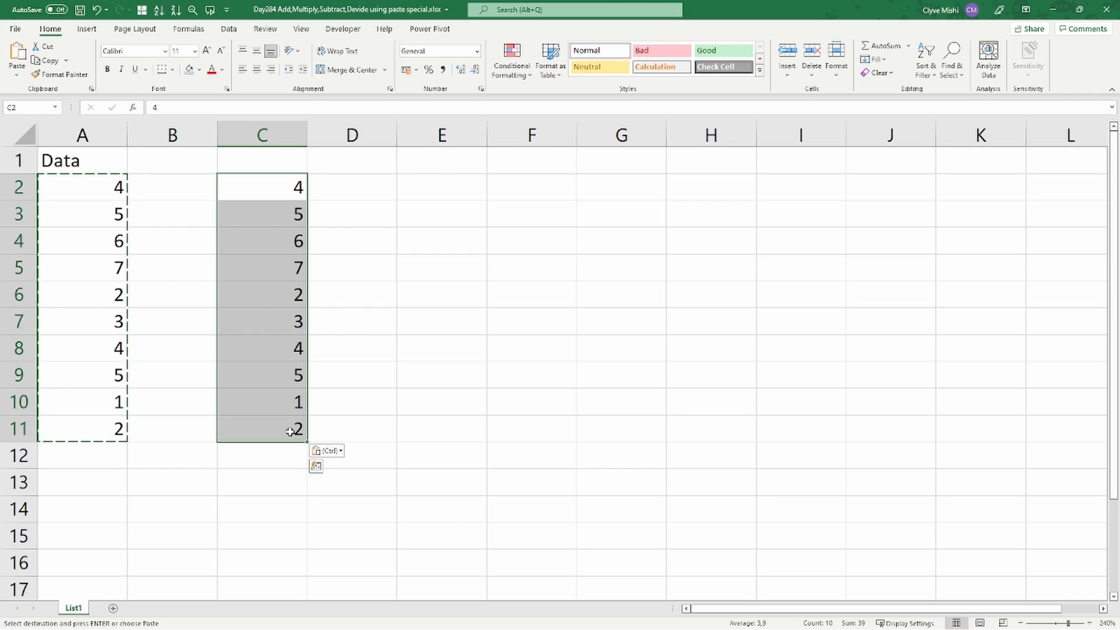
- Enter the value 1,2 in cell E1
double_click(413, 168)
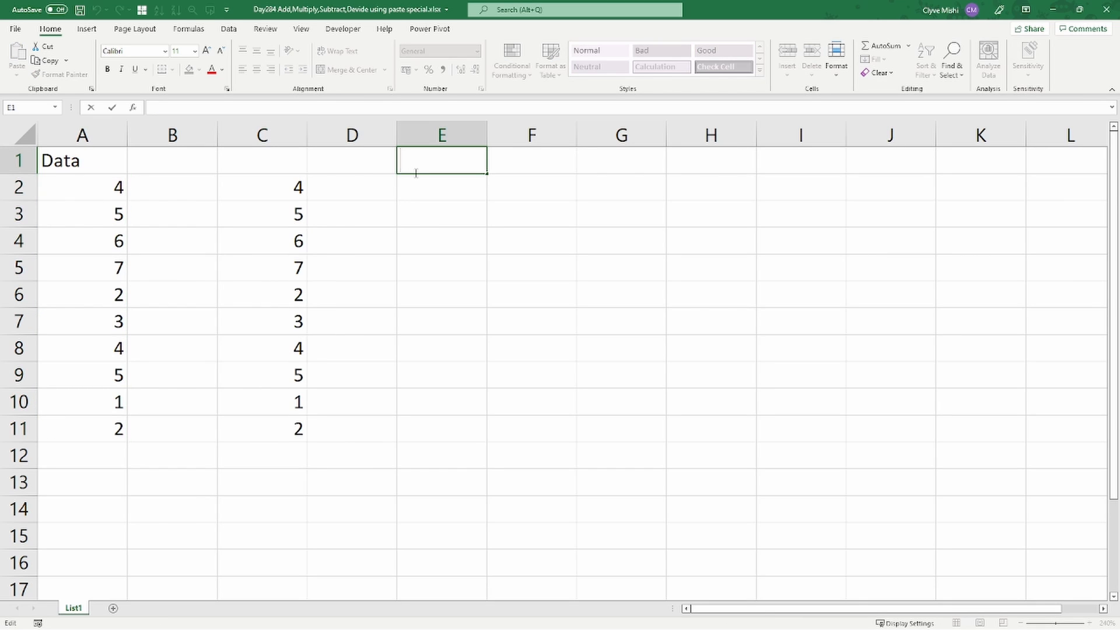
type("1,2")
key("Return")
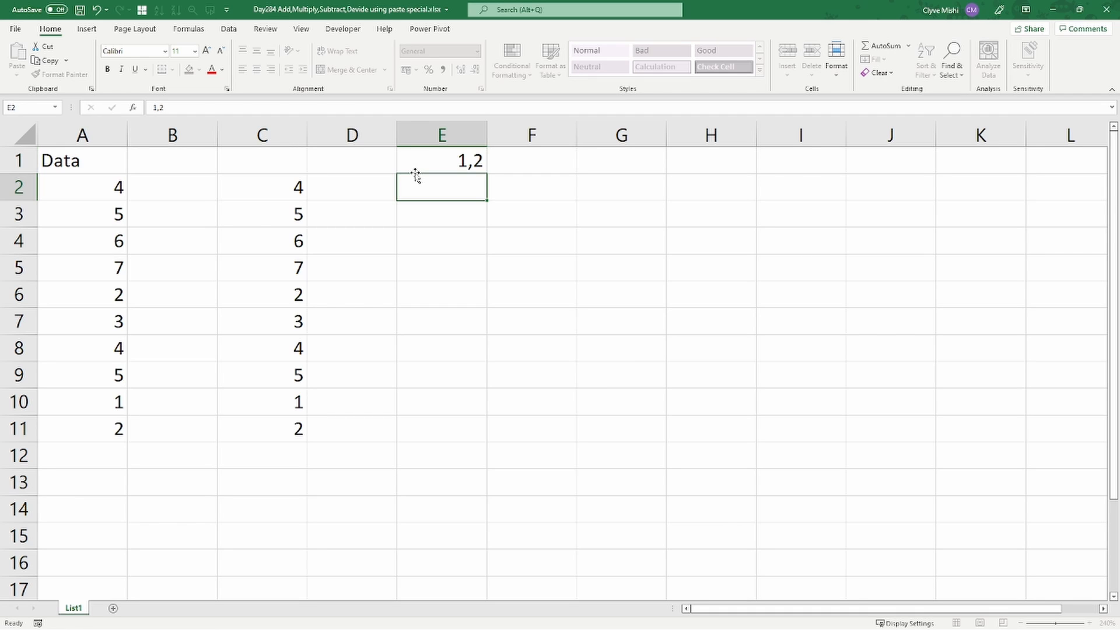
- Multiply C2:C11 by the value in E1 using Paste Special with the Values and Multiply options
left_click(438, 166)
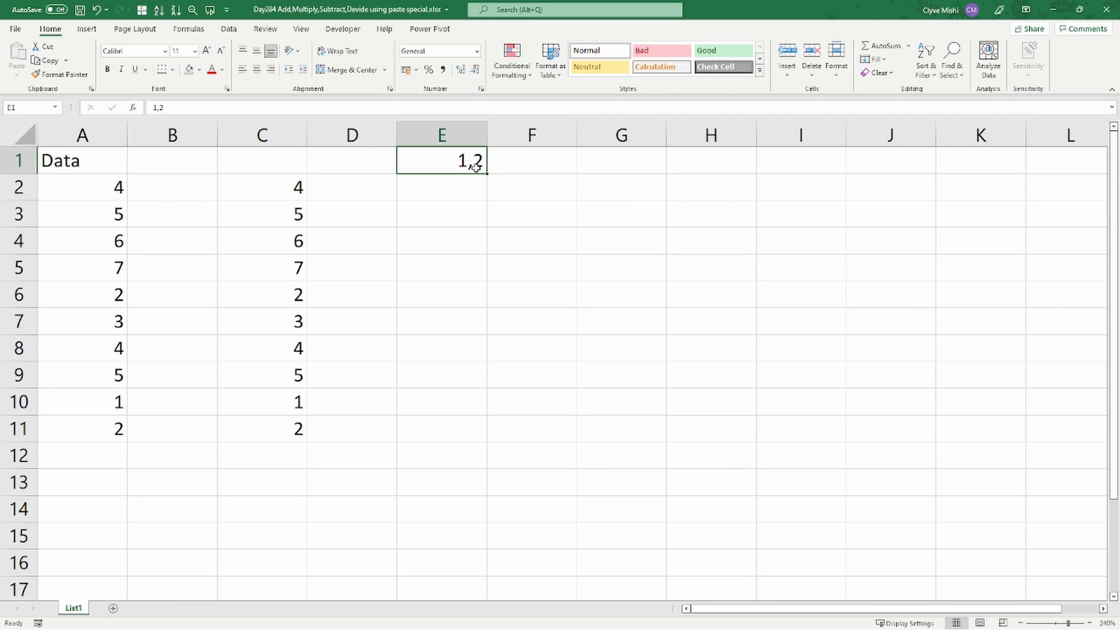
key("ctrl+c")
left_click_drag(295, 193, 286, 422)
right_click(285, 422)
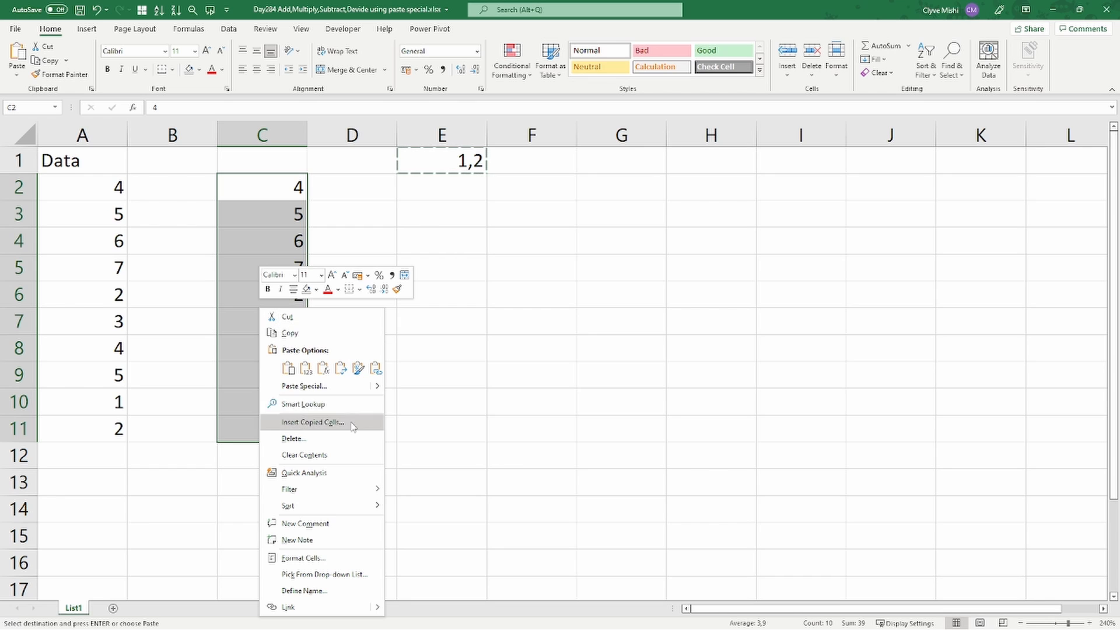
left_click(301, 390)
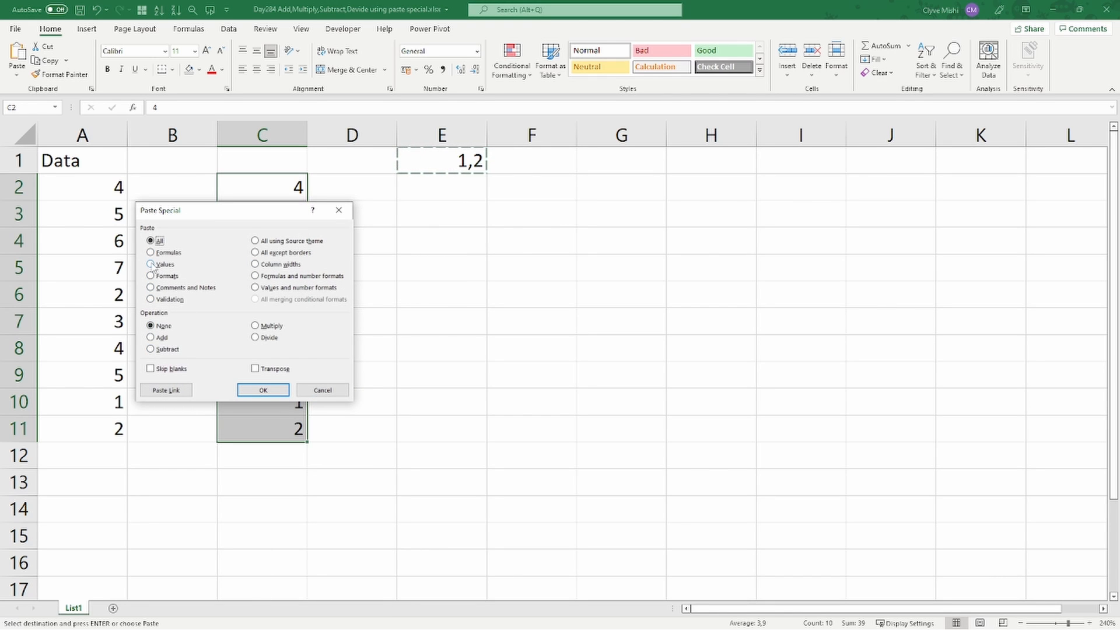
left_click(154, 265)
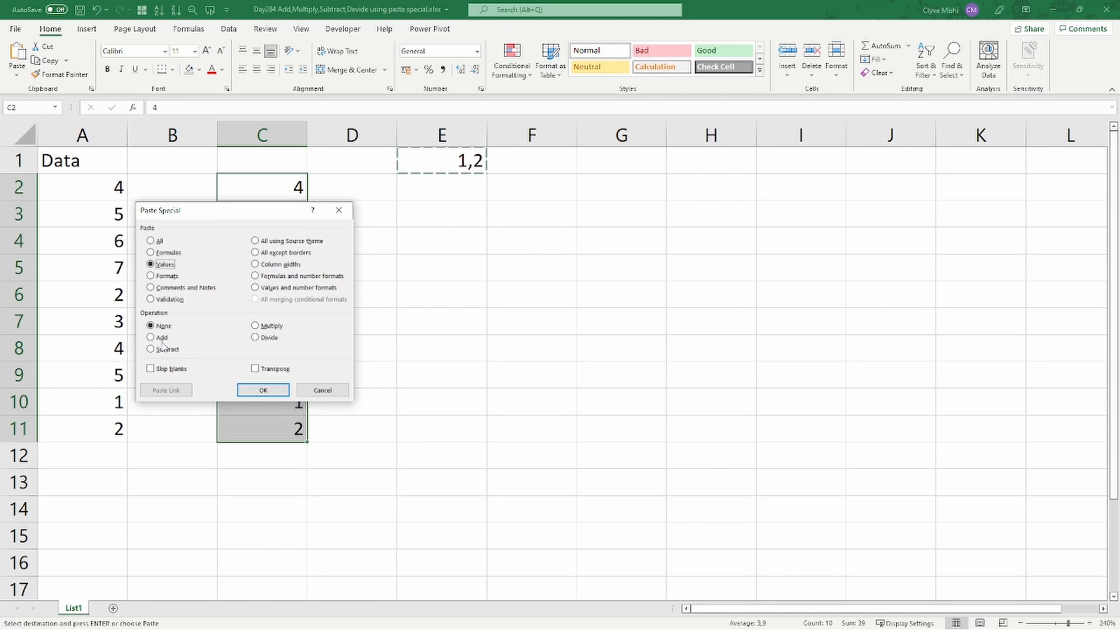
left_click(256, 327)
left_click(263, 390)
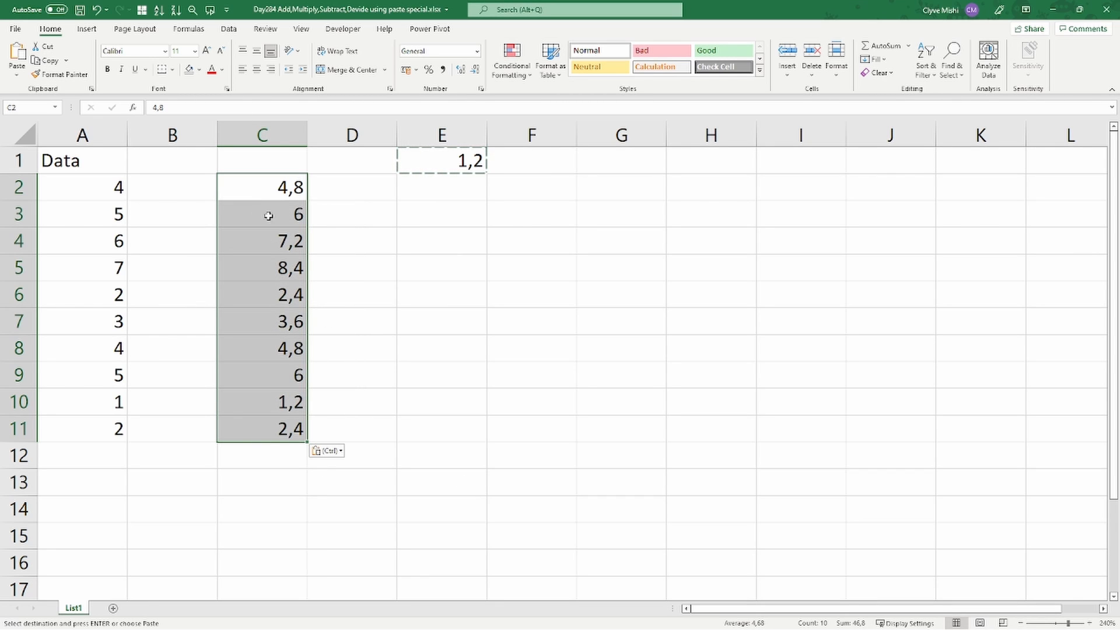
- Clear the multiplied results in C2:C11 and copy the original numbers from A2:A11 back there
left_click_drag(277, 189, 285, 431)
left_click_drag(289, 186, 295, 431)
key("Delete")
left_click_drag(110, 185, 108, 434)
key("ctrl+c")
left_click(268, 194)
key("ctrl+v")
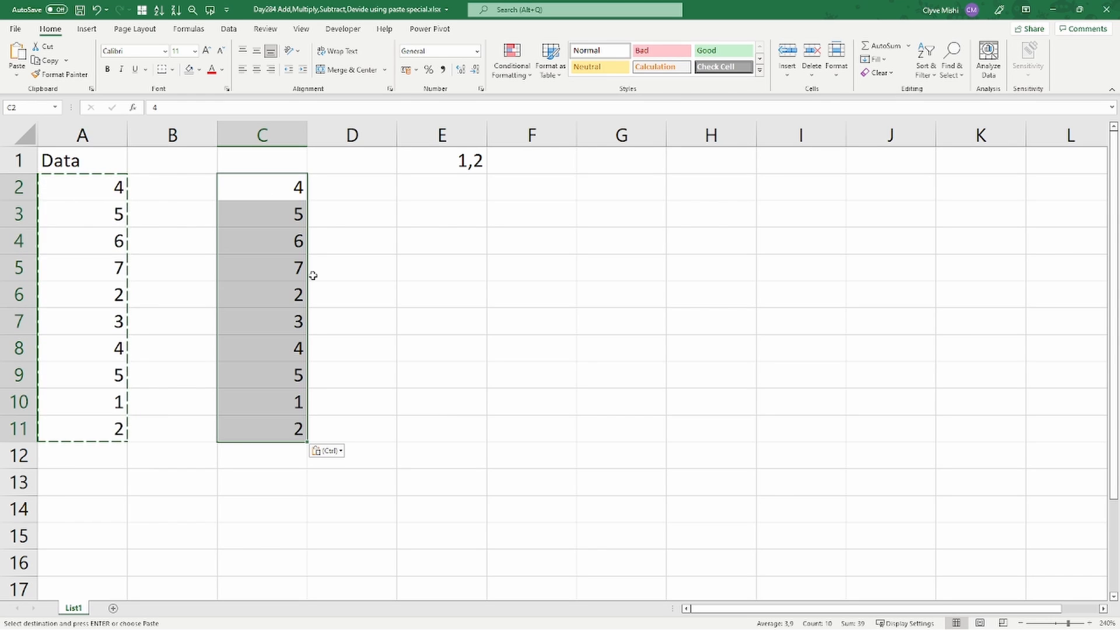
- Fill E2:E11 with 2, 10, 5, 4, 10, 1, 3, 6, 9 and 8, and clear cell E1
left_click(405, 188)
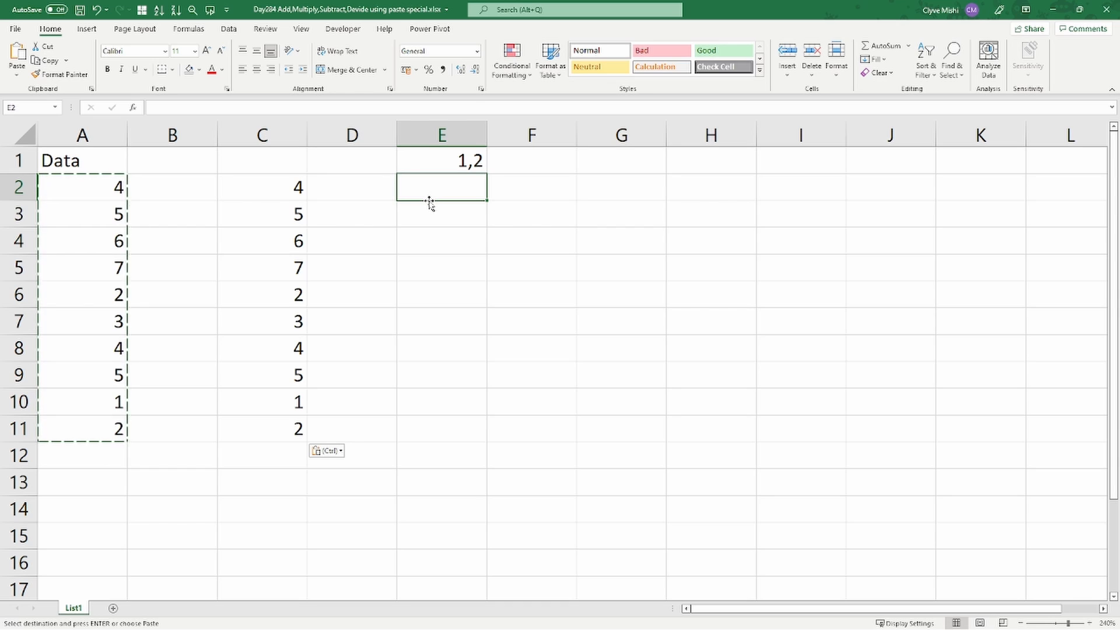
type("2 10 5 4 10 1 3 6 9 8")
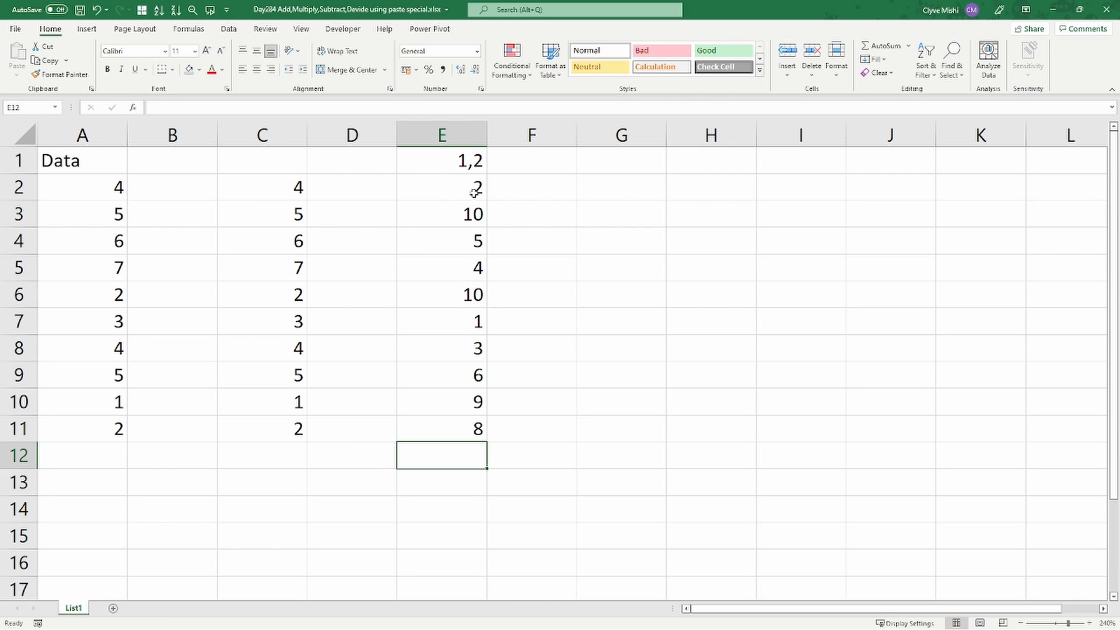
left_click_drag(474, 192, 446, 431)
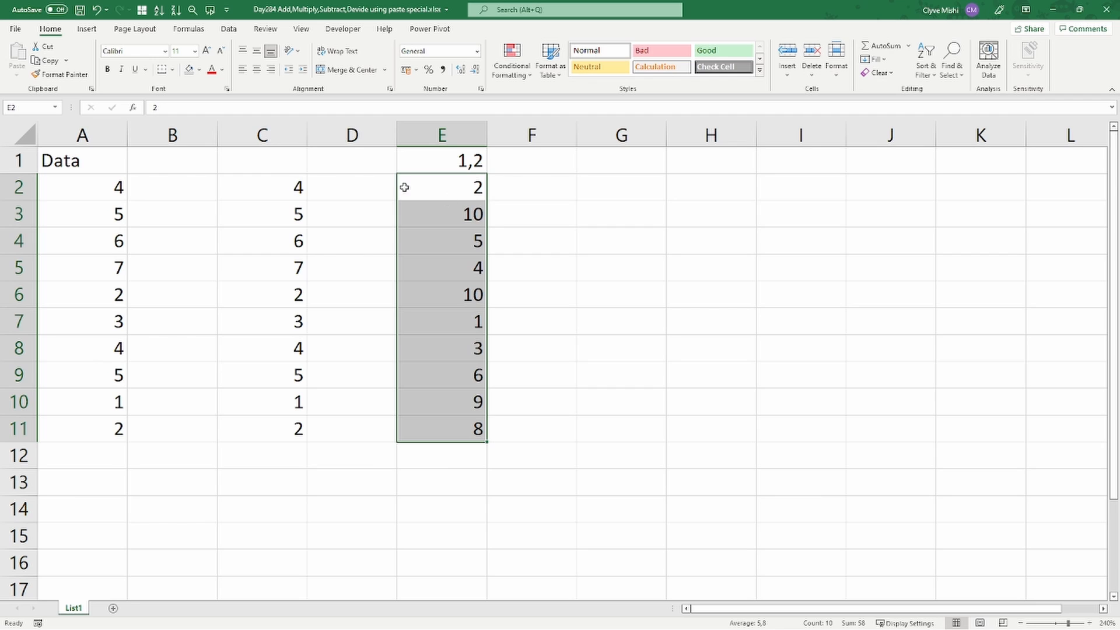
left_click_drag(295, 183, 297, 423)
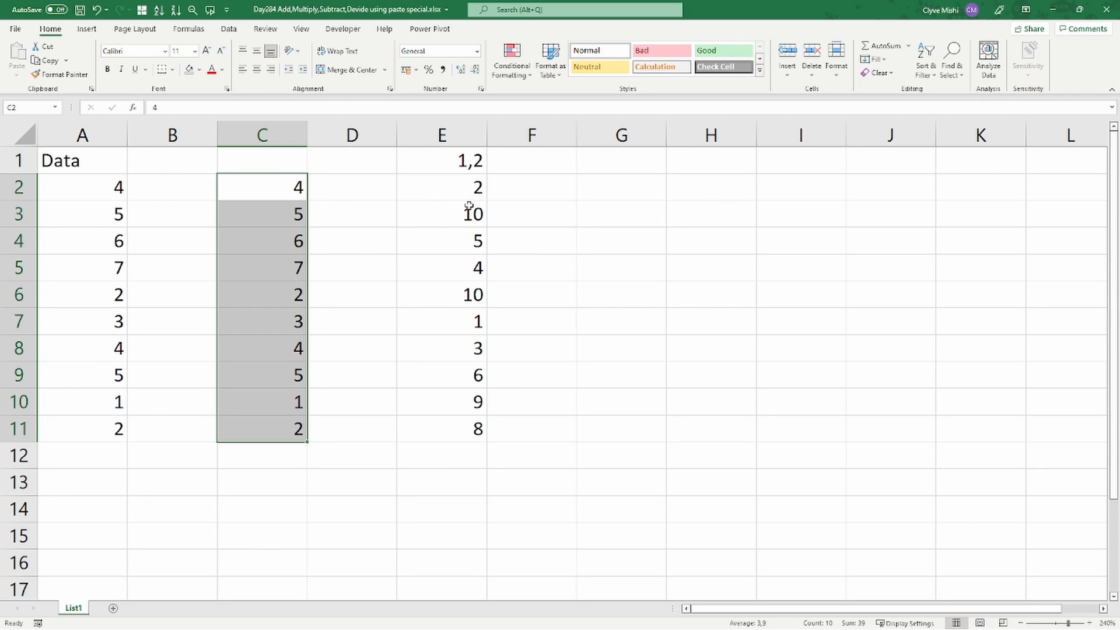
left_click_drag(476, 238, 494, 257)
left_click_drag(471, 187, 471, 426)
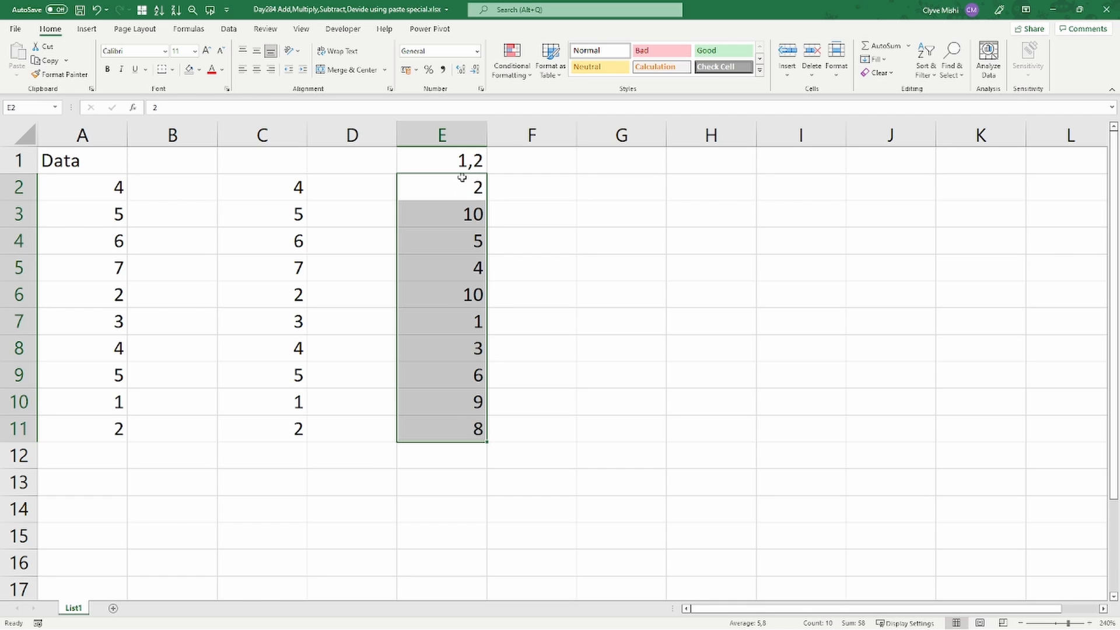
left_click(460, 161)
key("Delete")
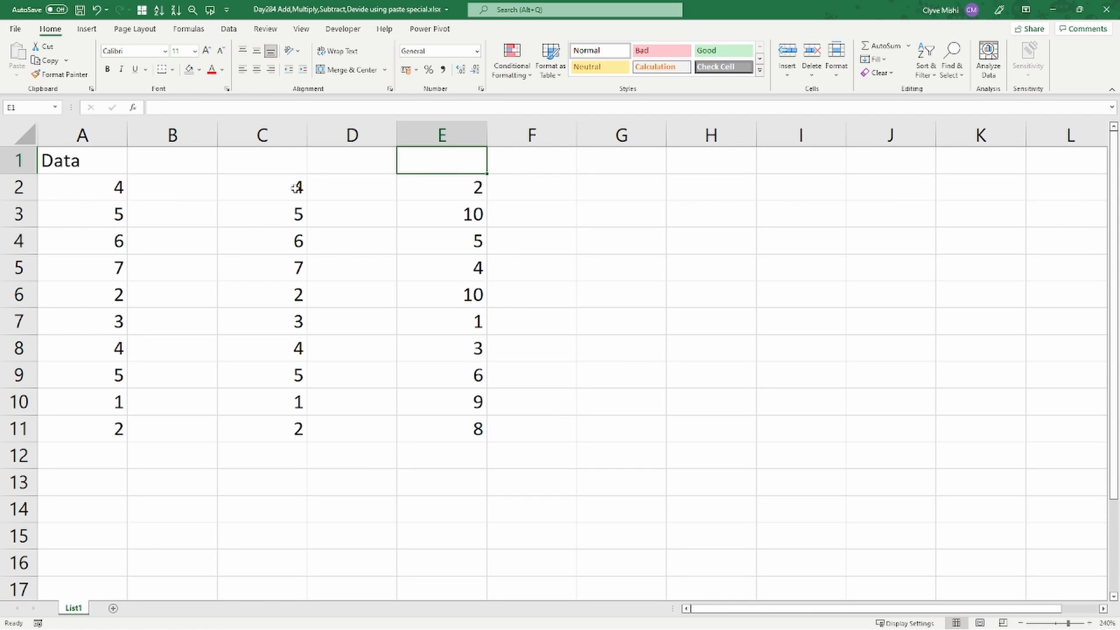
- Add the numbers in C2:C11 to those in E2:E11 using Paste Special with the Add operation
left_click_drag(296, 187, 302, 424)
key("ctrl+c")
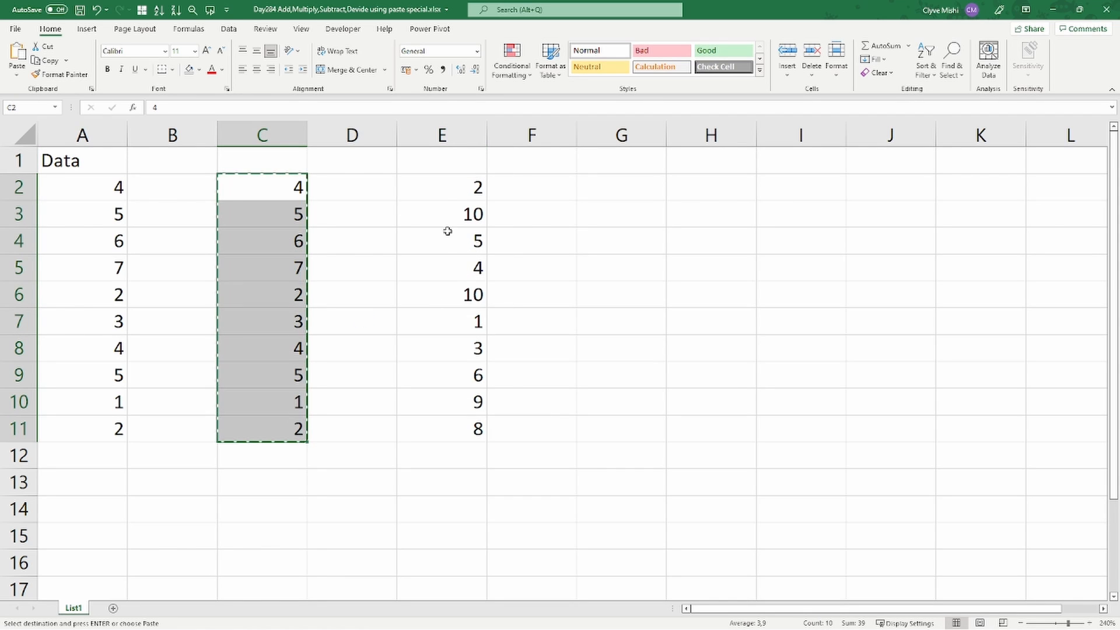
left_click(470, 187)
right_click(470, 187)
left_click(495, 270)
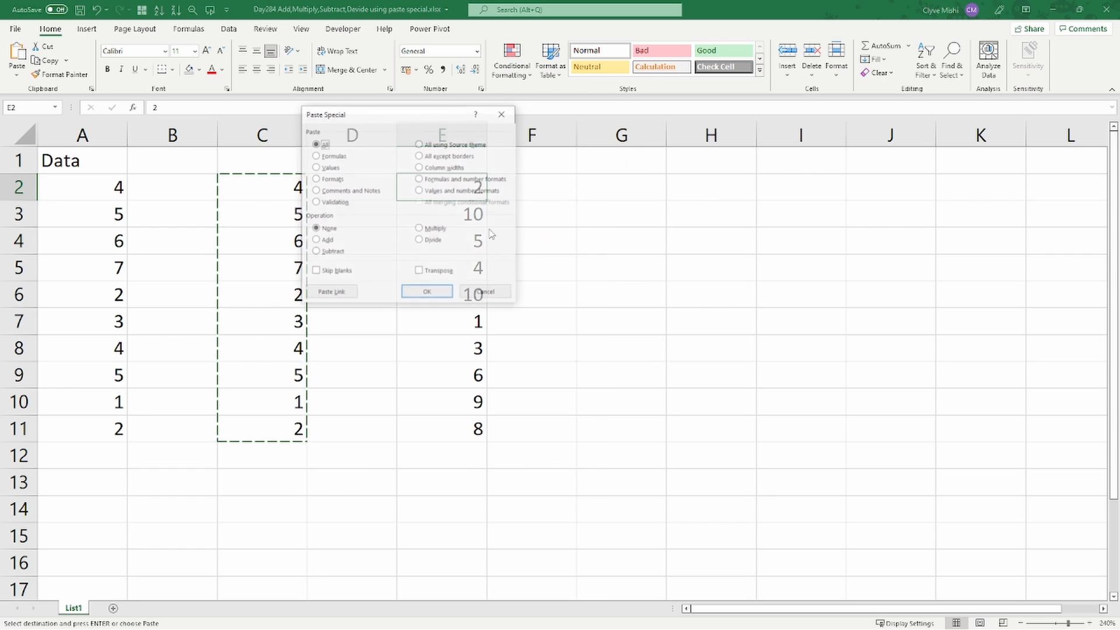
left_click(315, 239)
left_click(429, 292)
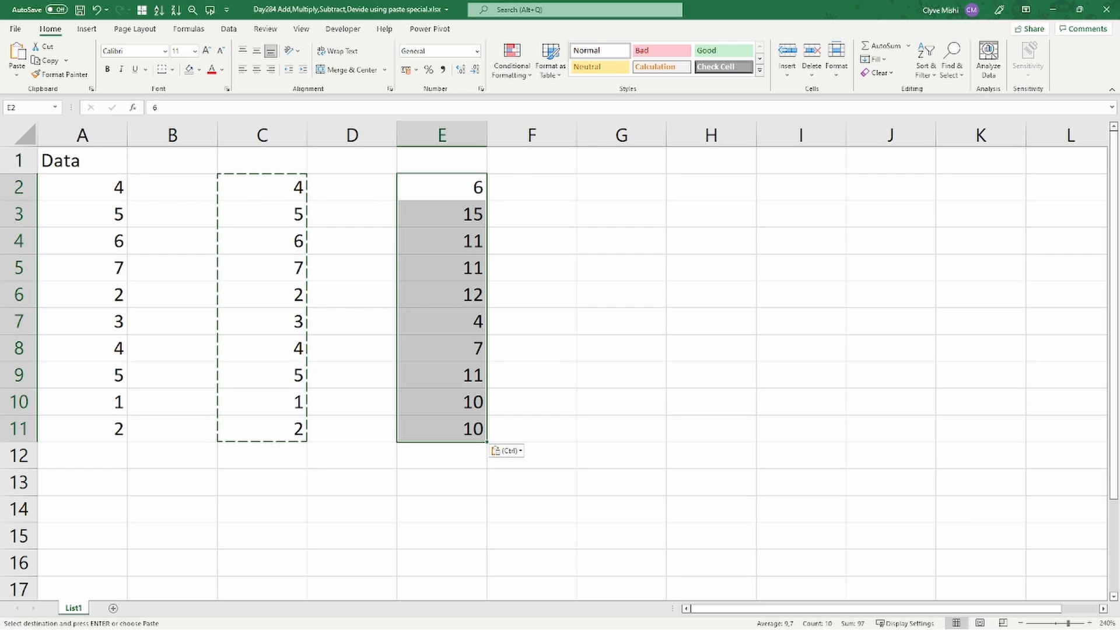
left_click(454, 186)
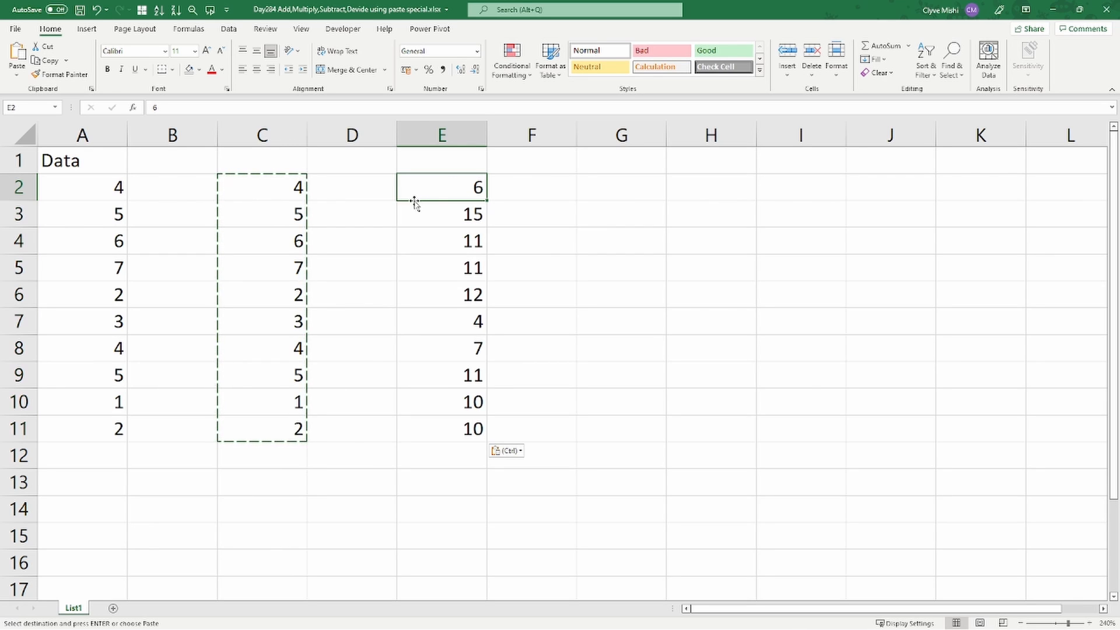
left_click(471, 427, "ctrl")
left_click_drag(440, 187, 452, 441)
left_click_drag(279, 190, 276, 432)
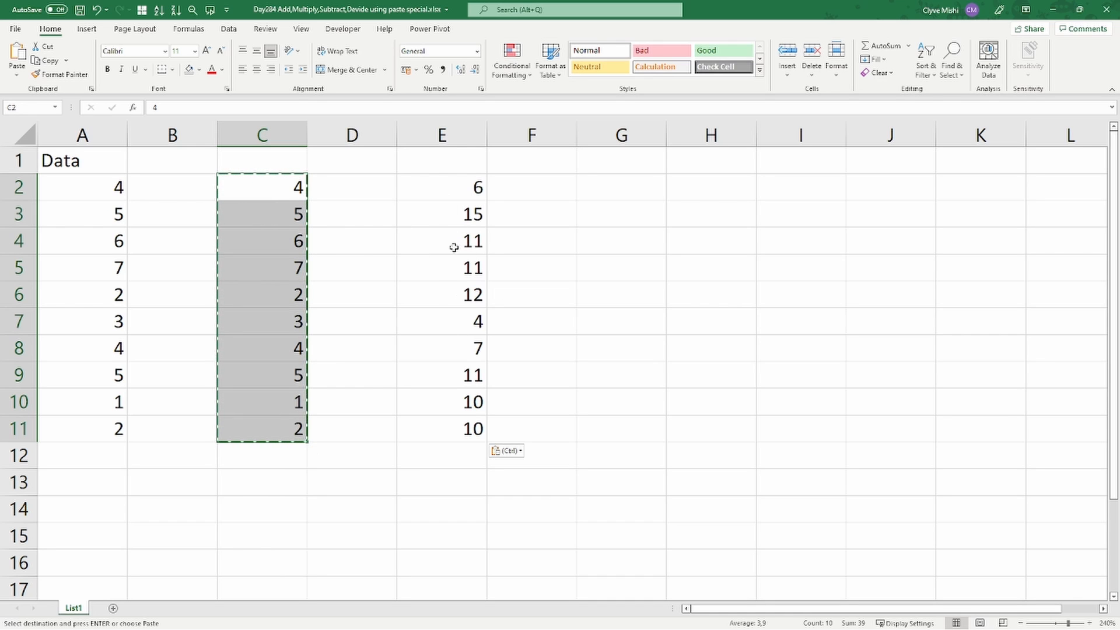
- Fill the cells E2:E11 with yellow
left_click_drag(473, 189, 457, 425)
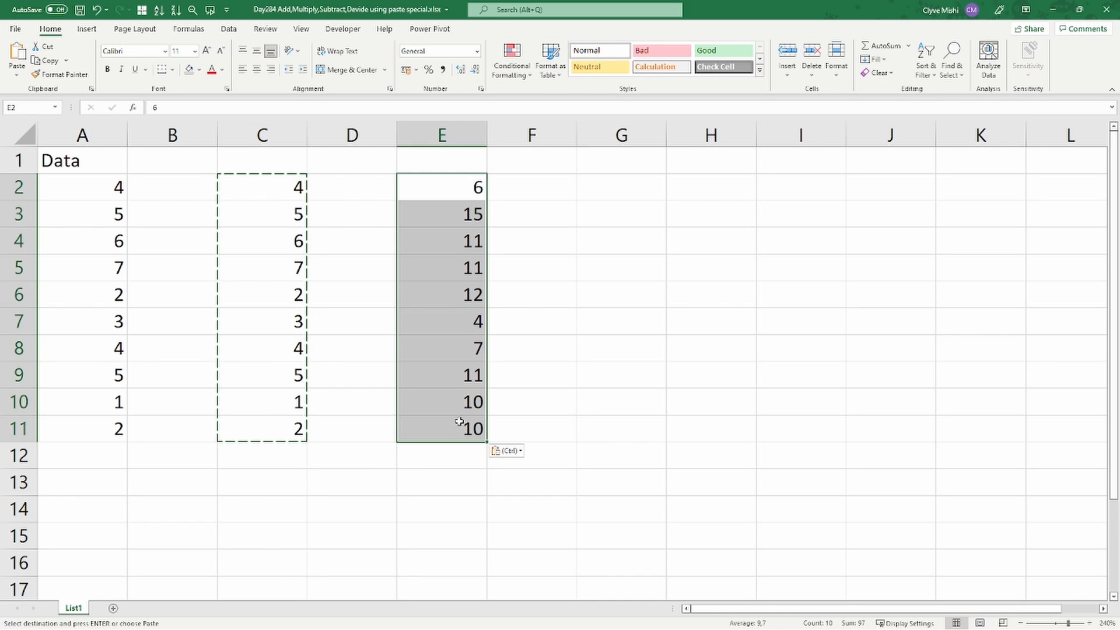
left_click(199, 69)
left_click(220, 180)
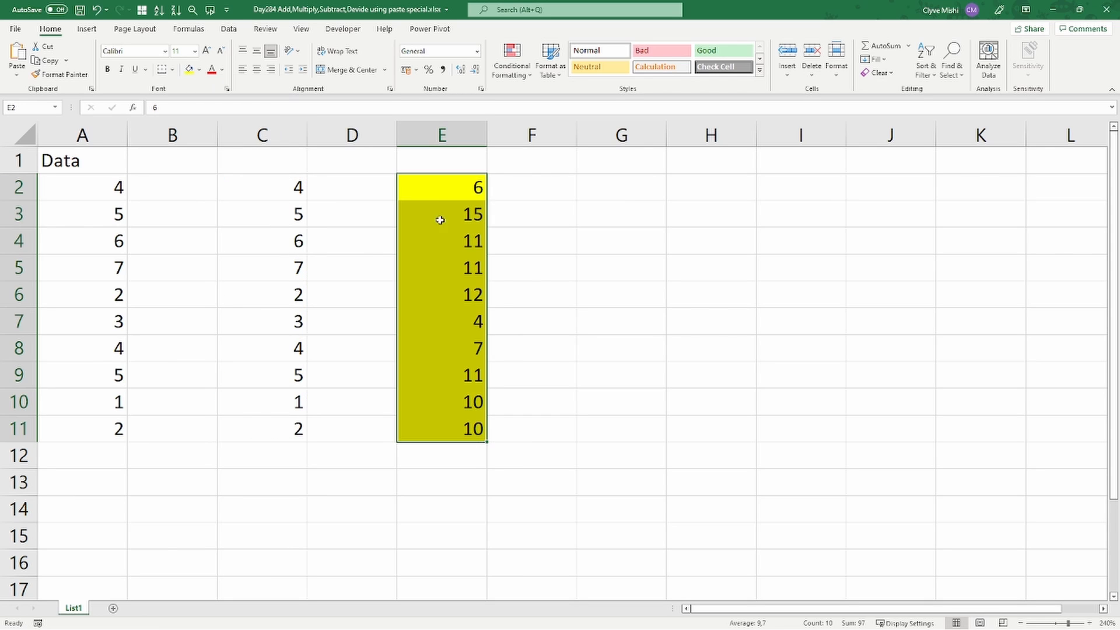
left_click_drag(462, 201, 475, 429)
- Add C2:C11 to the yellow cells E2:E11 using Paste Special with the Values and Add options
left_click_drag(296, 188, 306, 422)
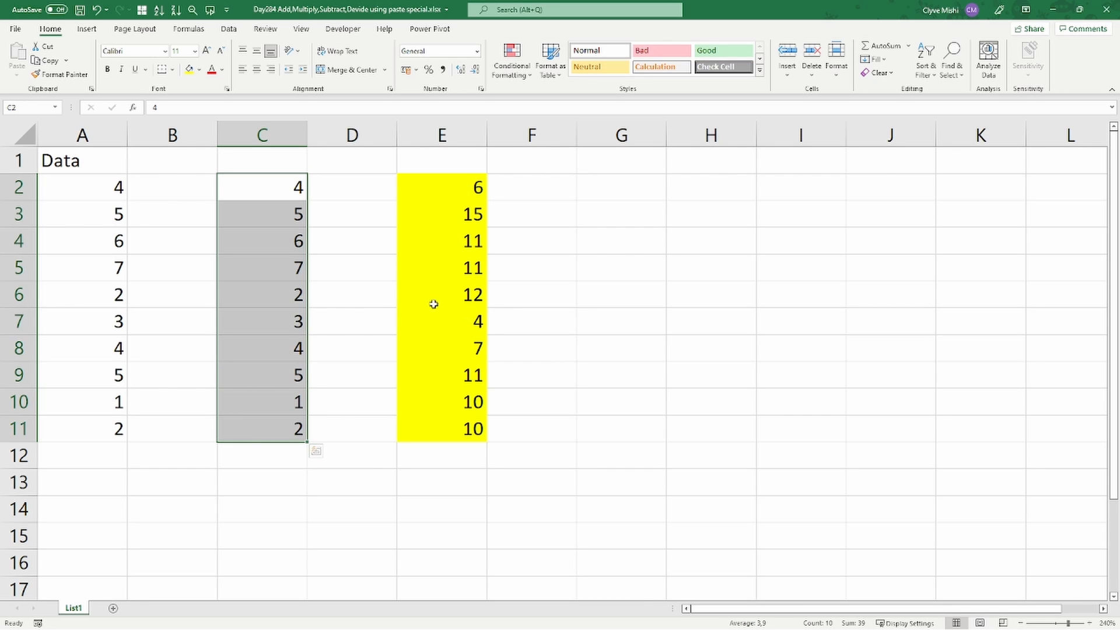
key("ctrl+c")
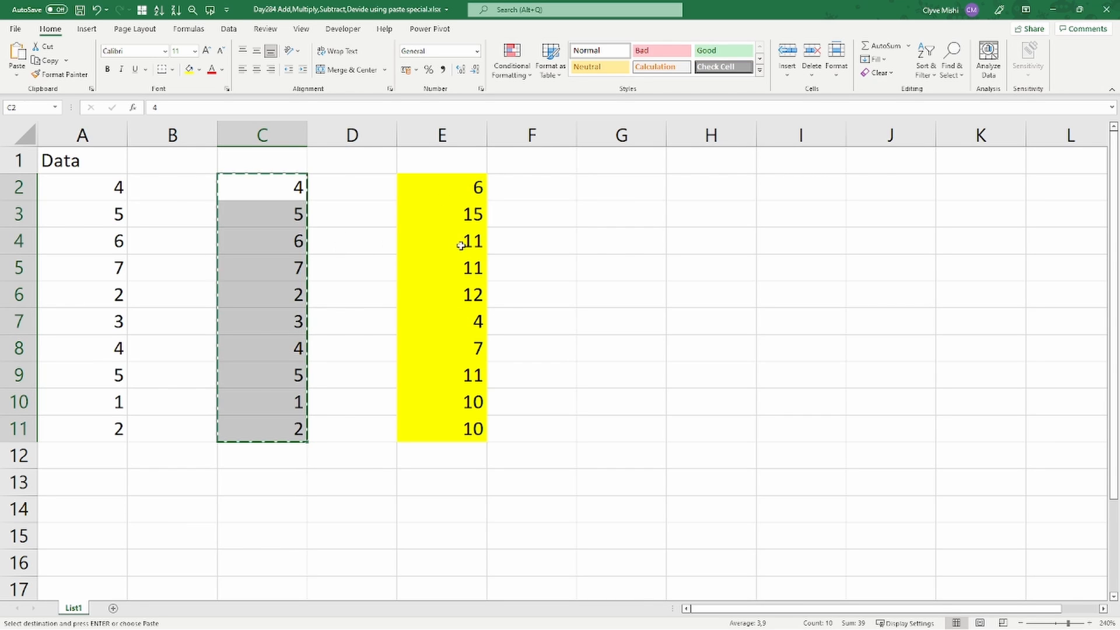
left_click(469, 189)
right_click(470, 188)
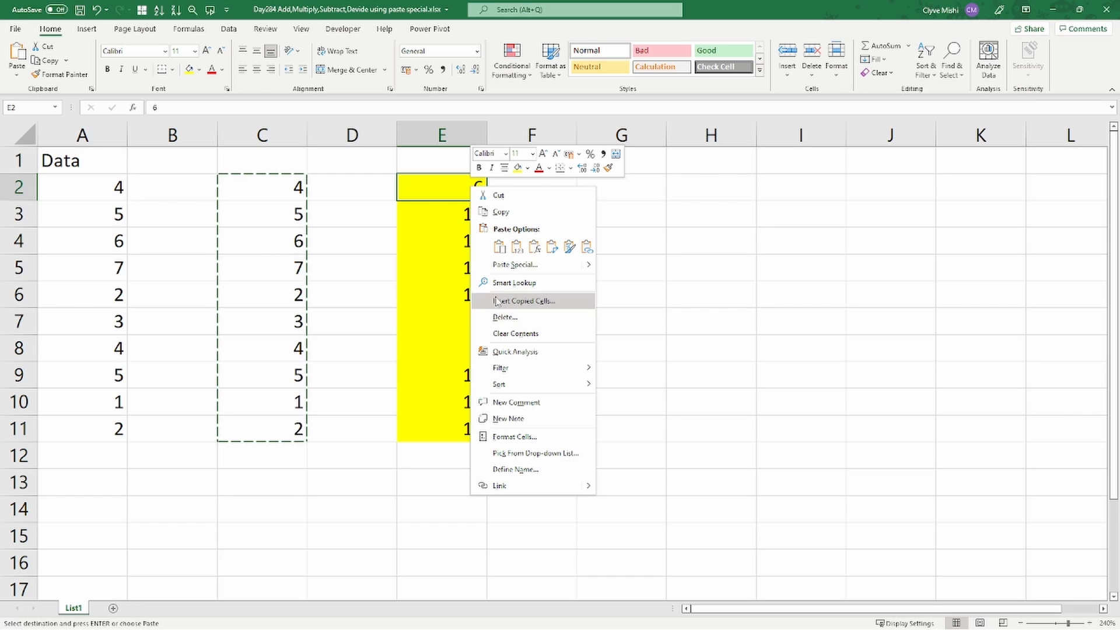
left_click(515, 265)
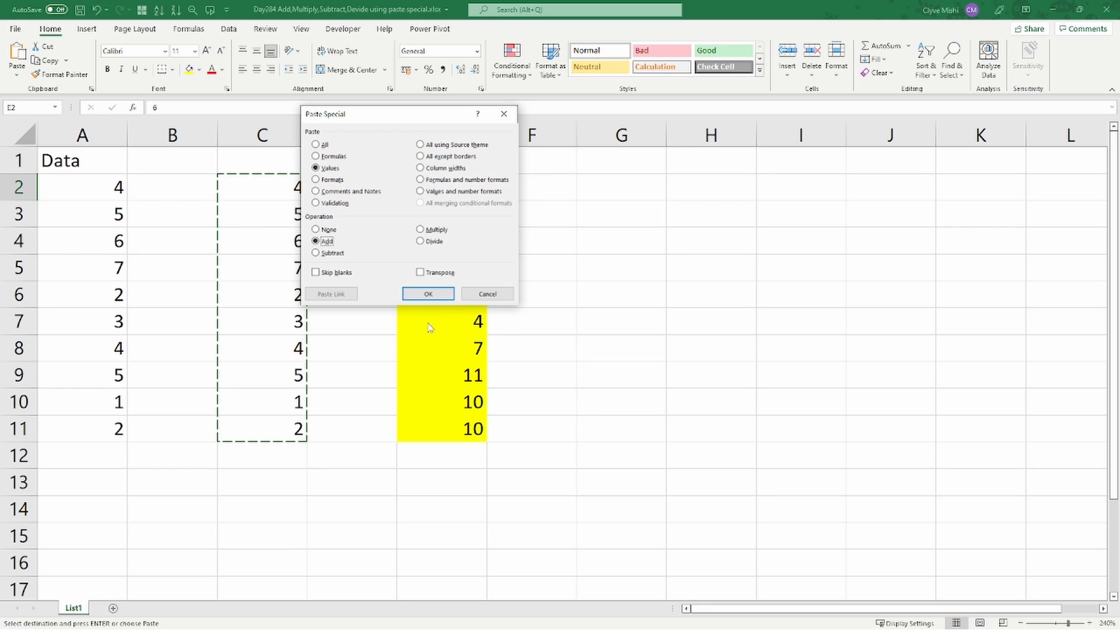
left_click(428, 294)
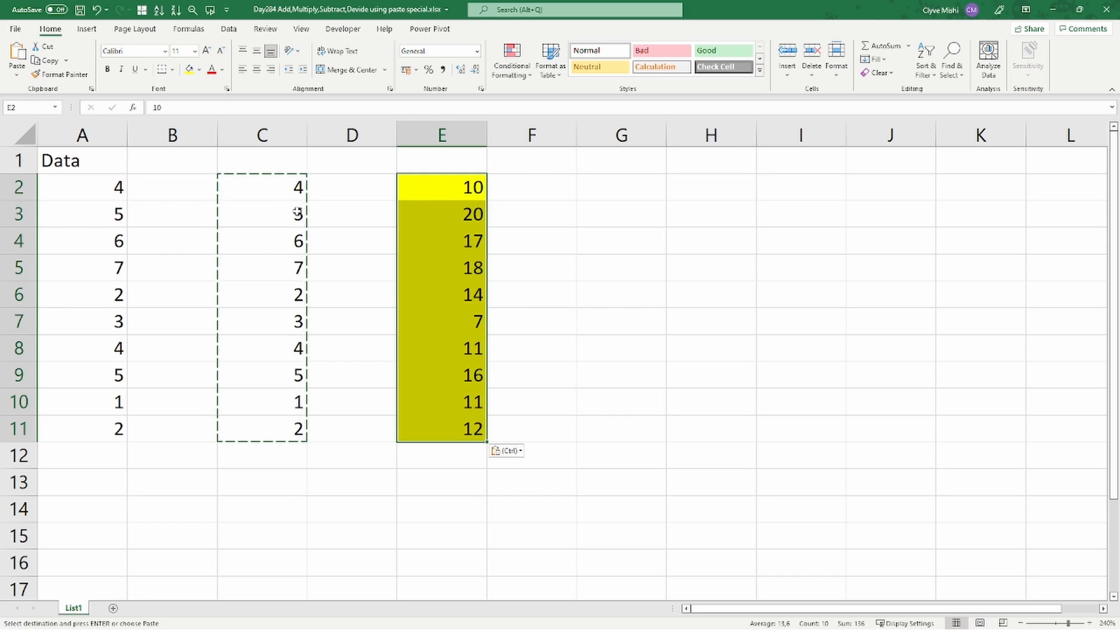
- Subtract C2:C11 from the yellow cells E2:E11 using Paste Special with the Values and Subtract options
left_click_drag(289, 191, 295, 429)
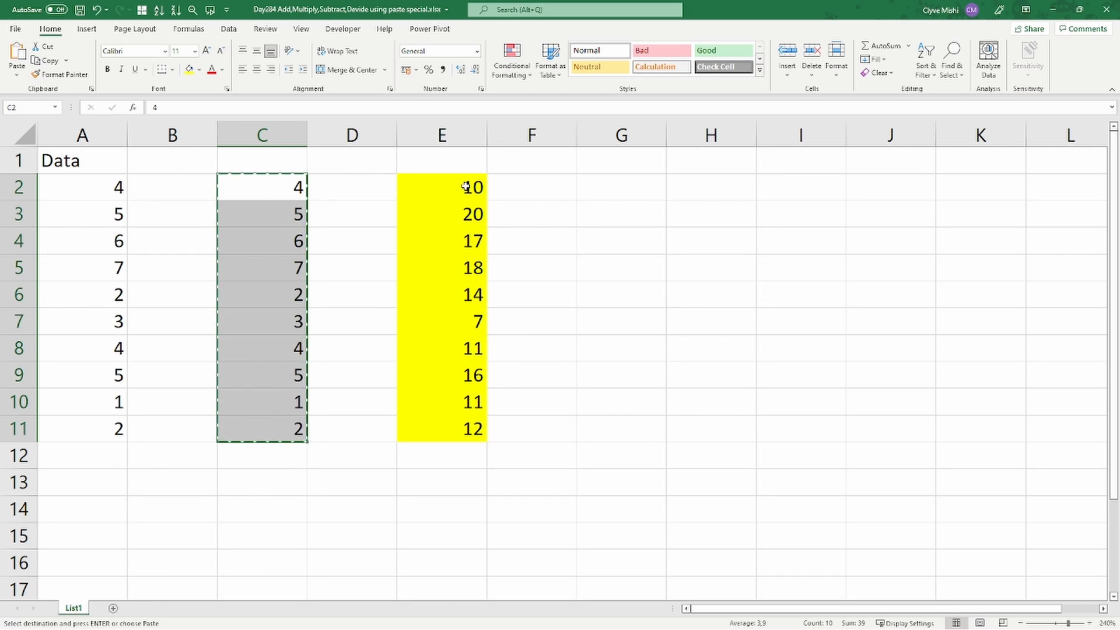
left_click(463, 189)
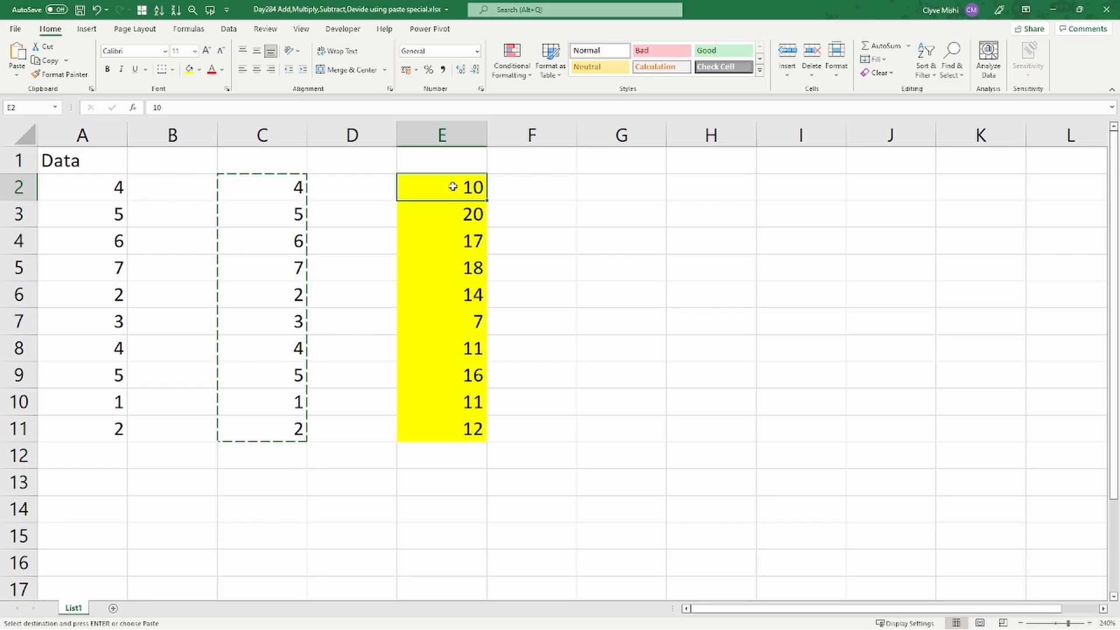
right_click(453, 187)
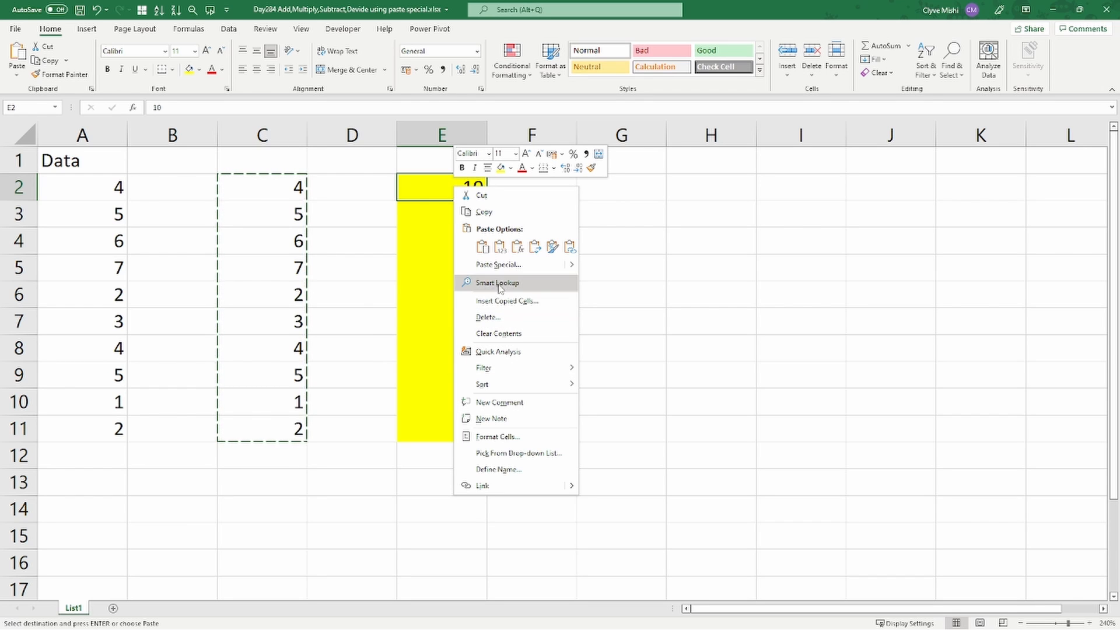
left_click(497, 264)
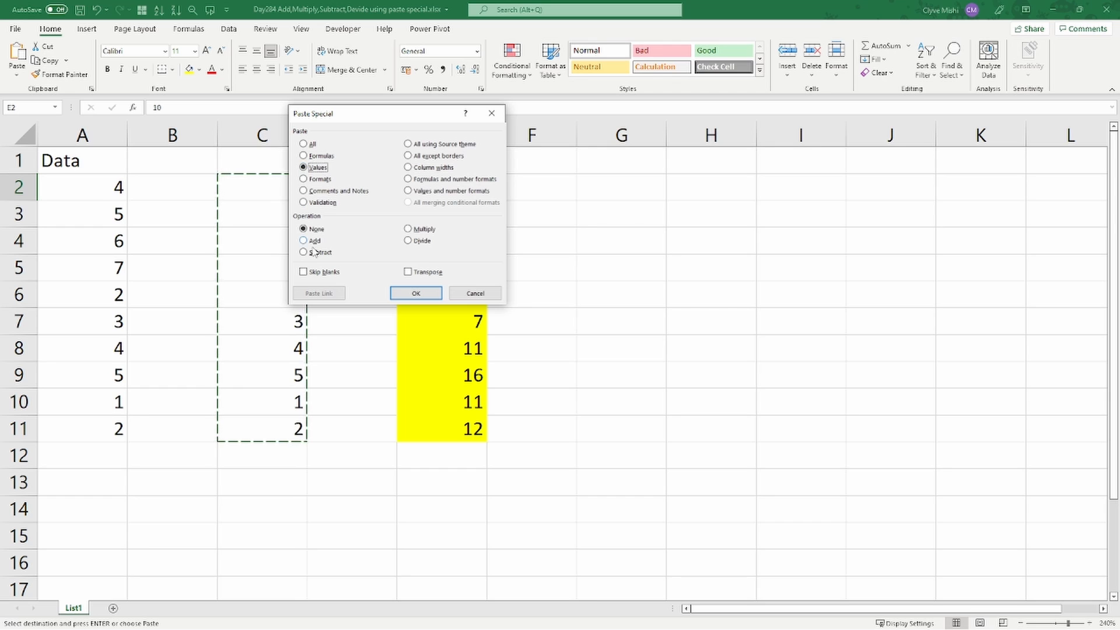
left_click(416, 292)
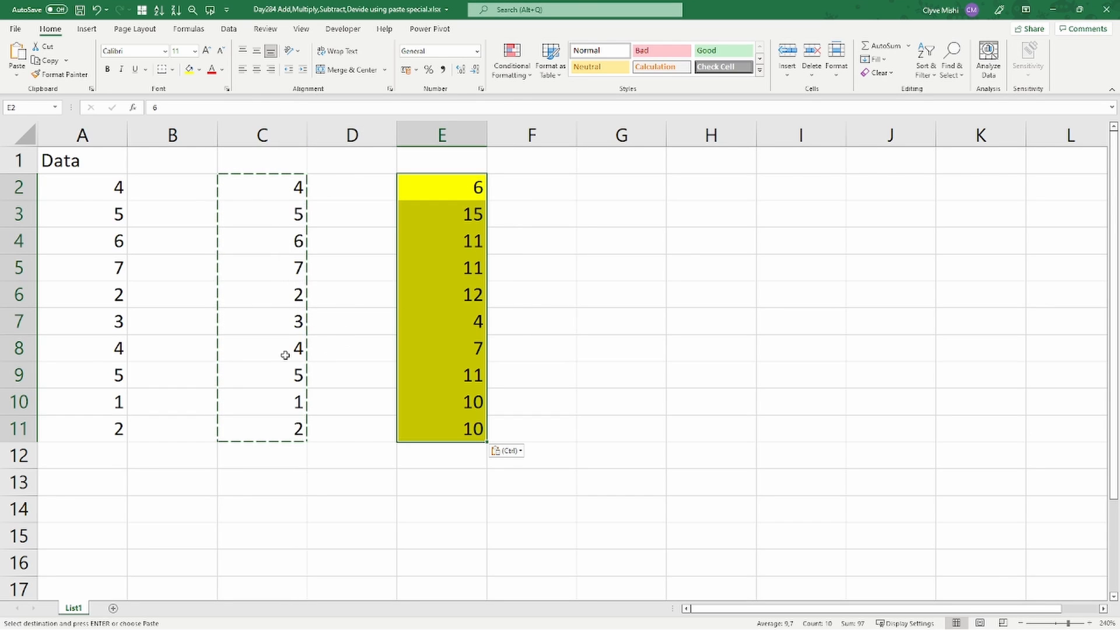
- Clear the numbers from cells C2:C11
left_click_drag(291, 194, 255, 428)
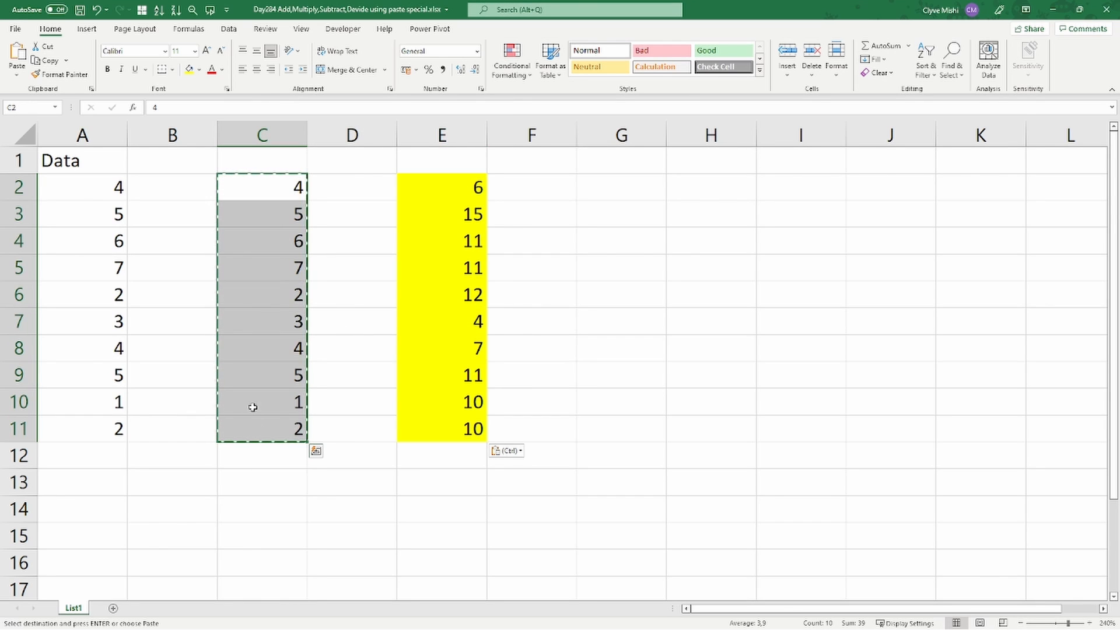
key("Delete")
left_click(299, 195)
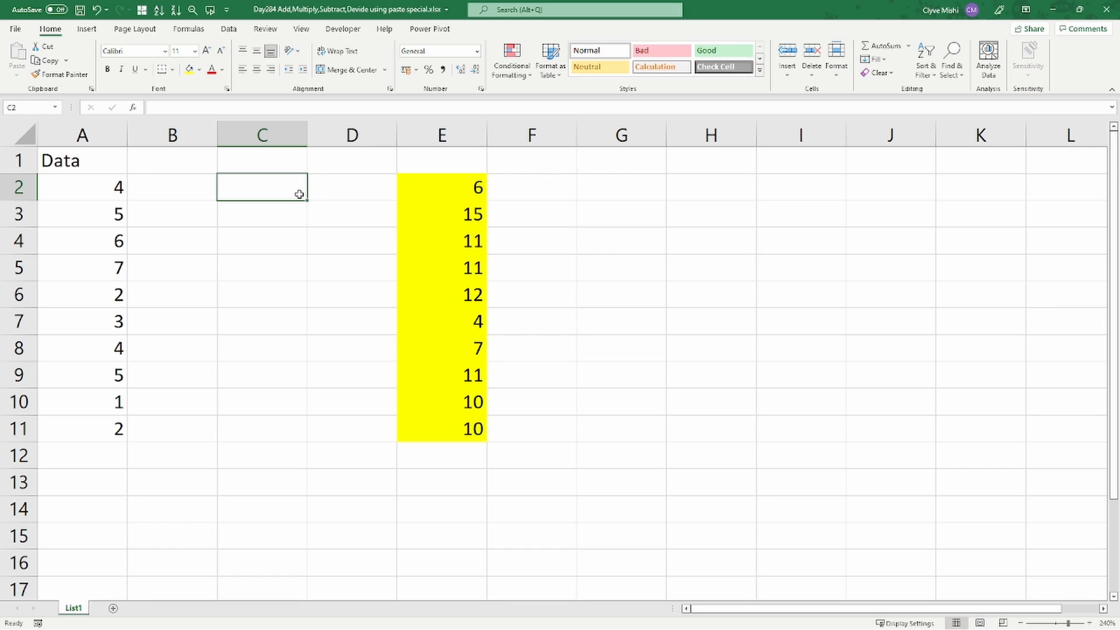
- Enter the values 1,2; 1,3; 1,23; 1,1; 1,05; 1,5; 2; 1,1; 1,74; and 2,1 down cells D2:D11
left_click_drag(478, 187, 450, 419)
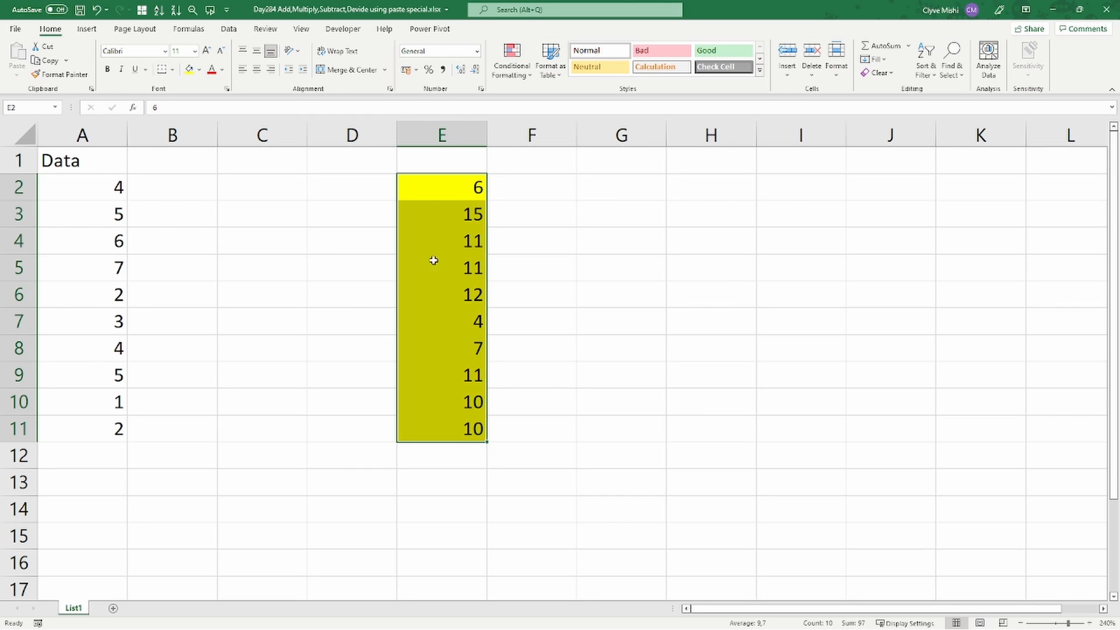
left_click(340, 193)
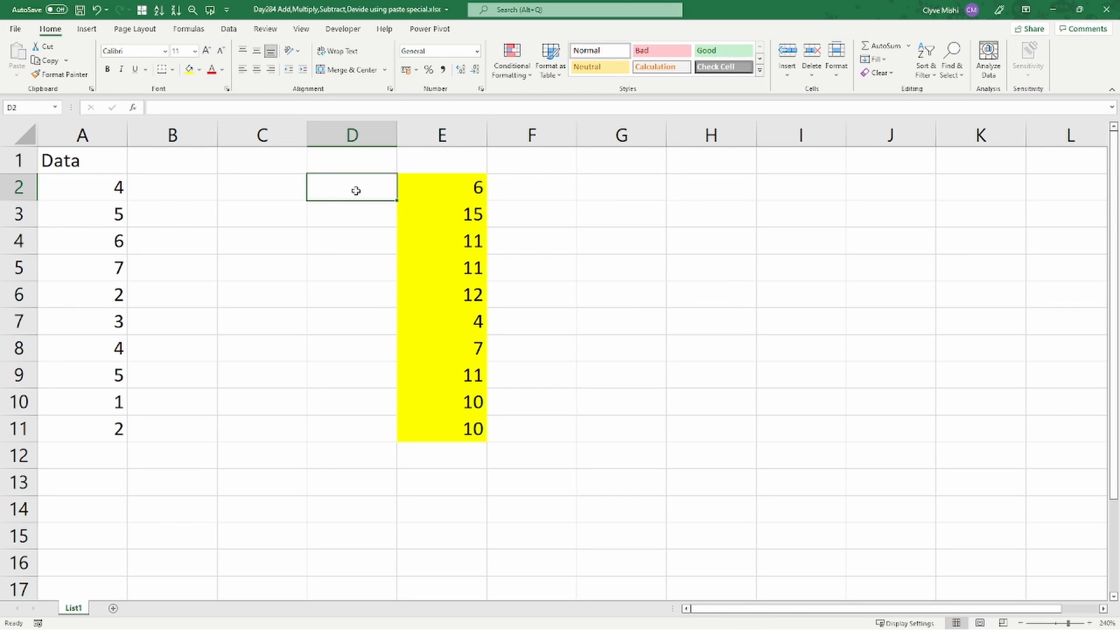
type("1,2")
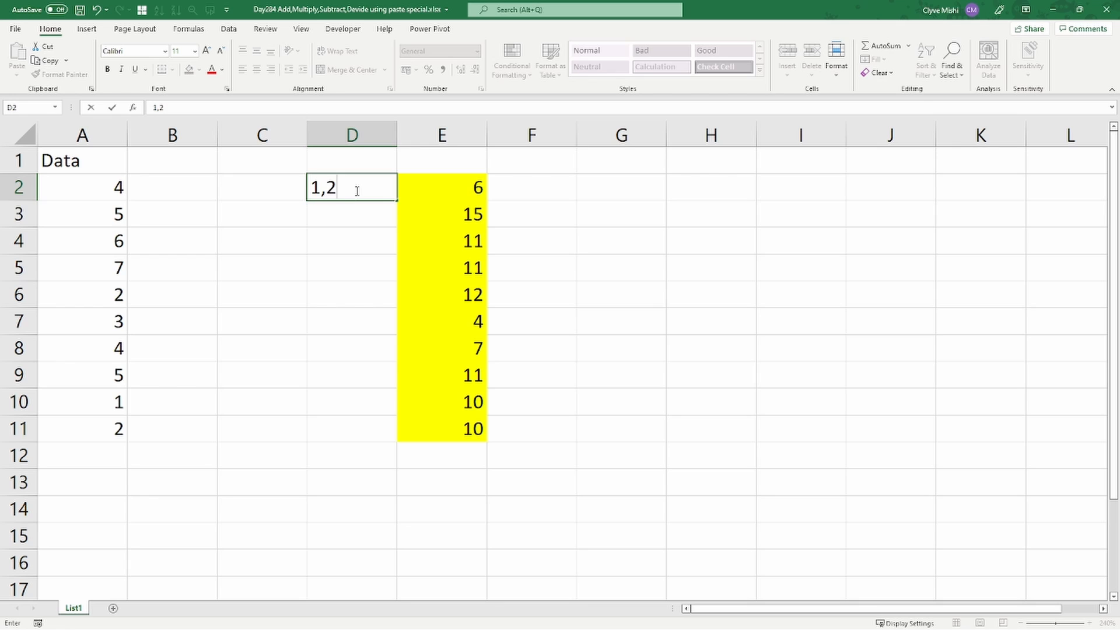
key("Return")
type("3")
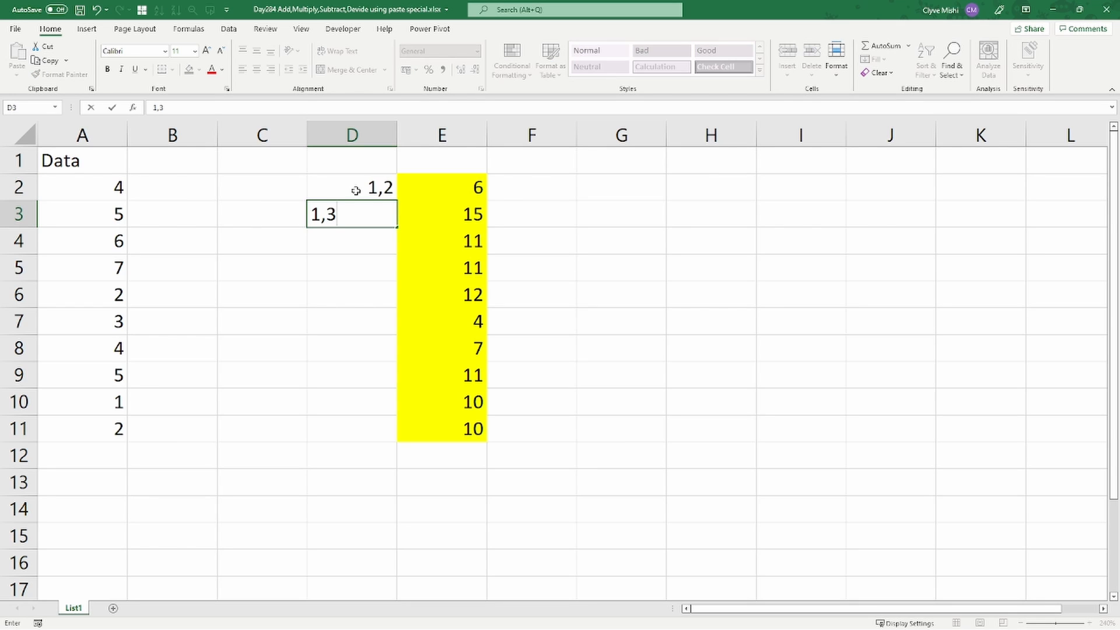
key("Return")
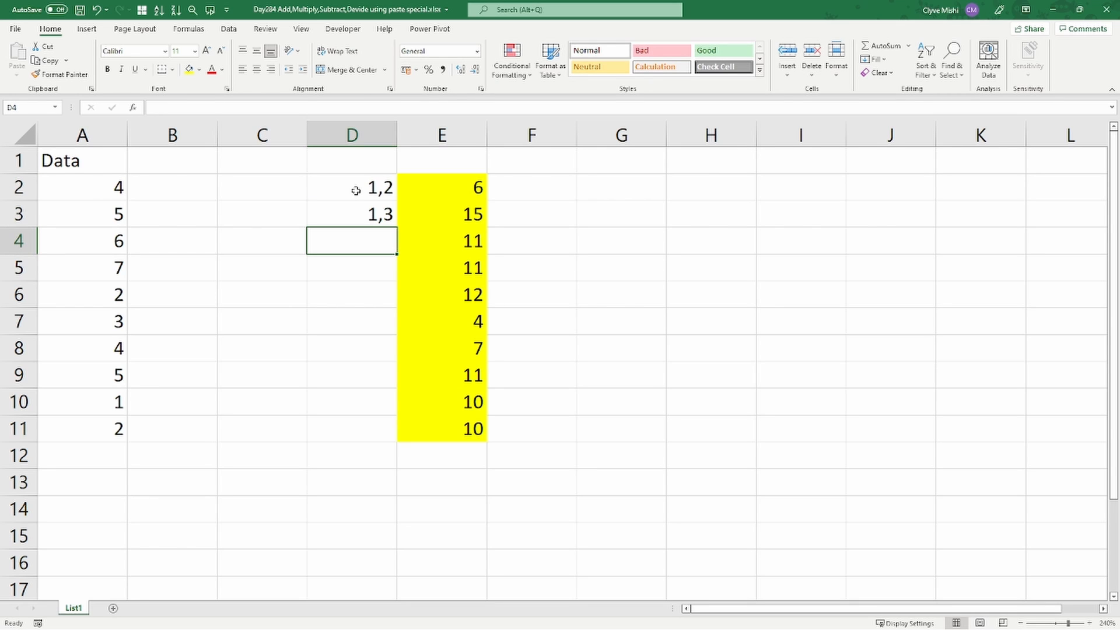
type("1,23")
key("Return")
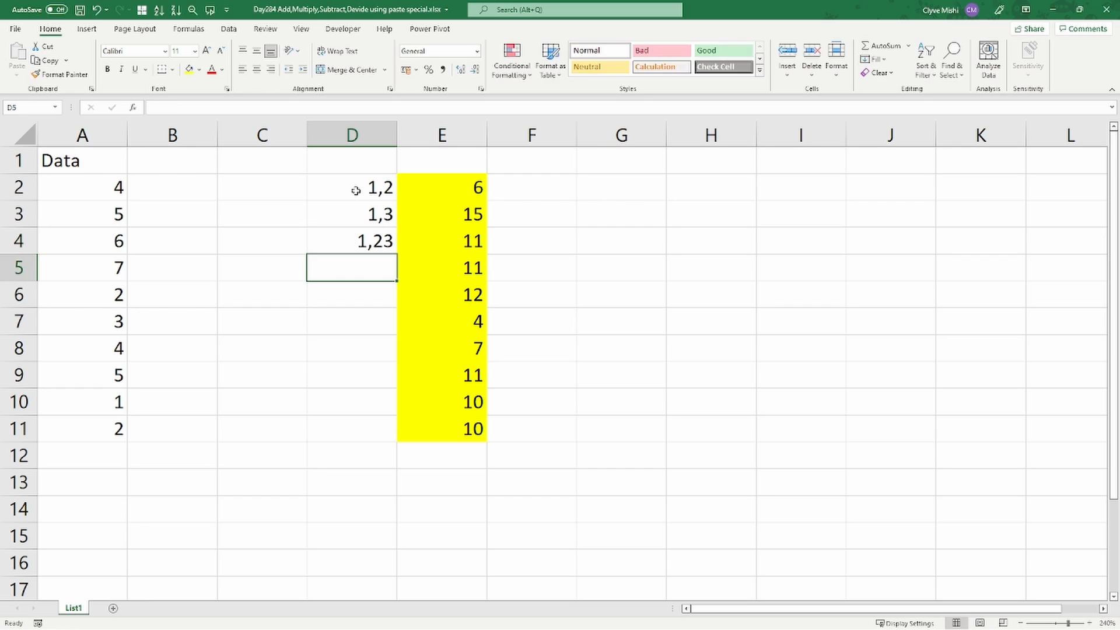
type("1,1")
key("Return")
type("1,05")
key("Return")
type("1,5 2")
key("Return")
type("1,1")
key("Return")
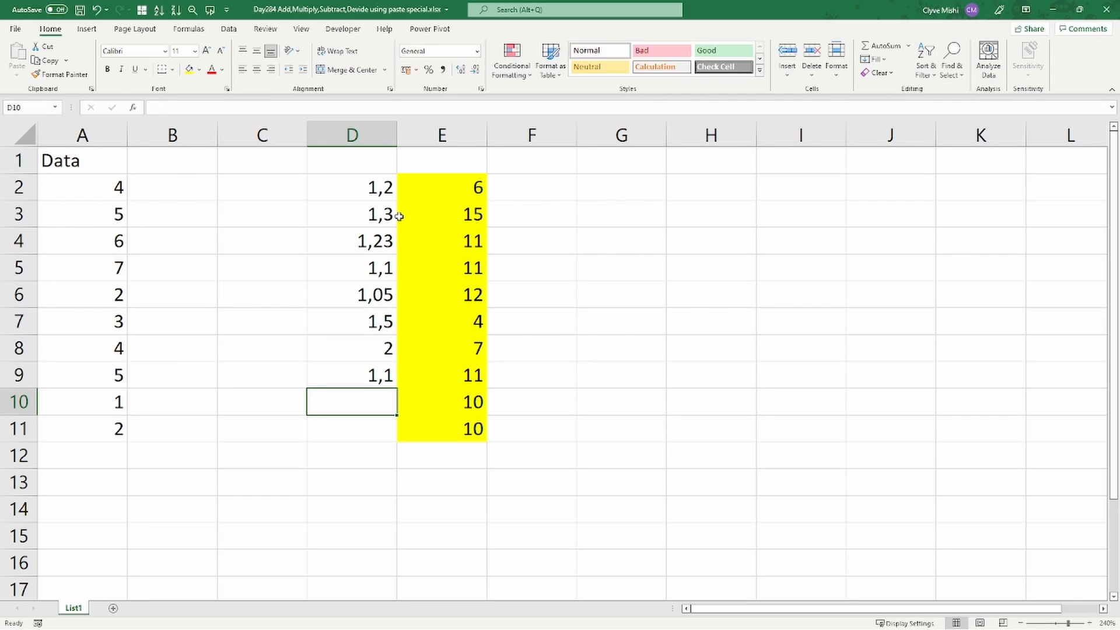
type("1,74")
key("Return")
type("2,1")
key("Return")
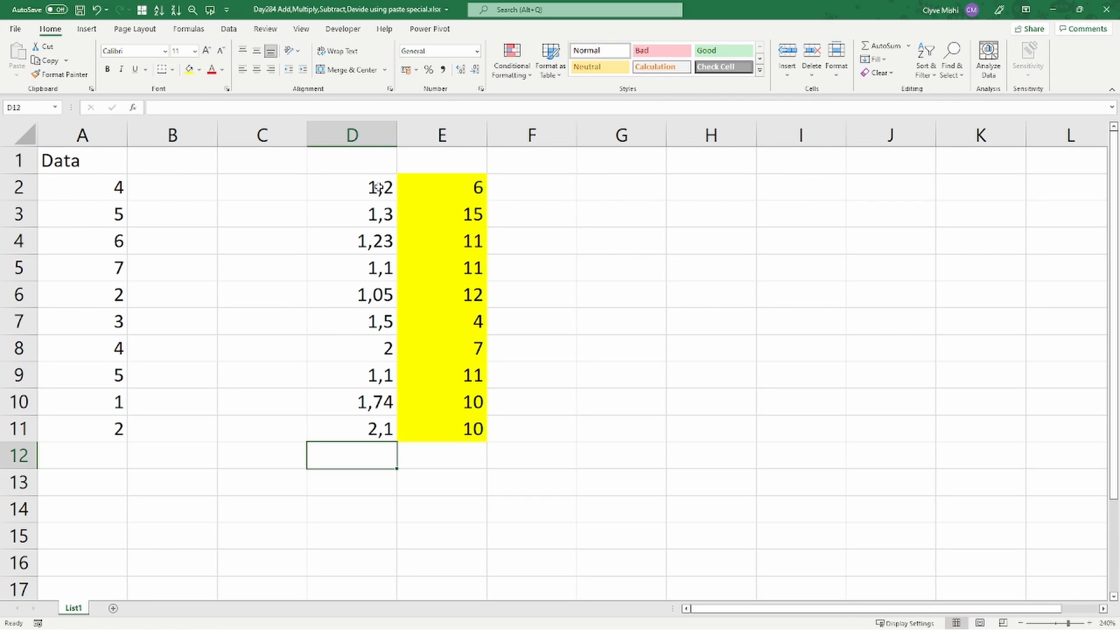
- Multiply the yellow cells E2:E11 by D2:D11 using Paste Special with the All and Multiply options
left_click_drag(379, 187, 386, 426)
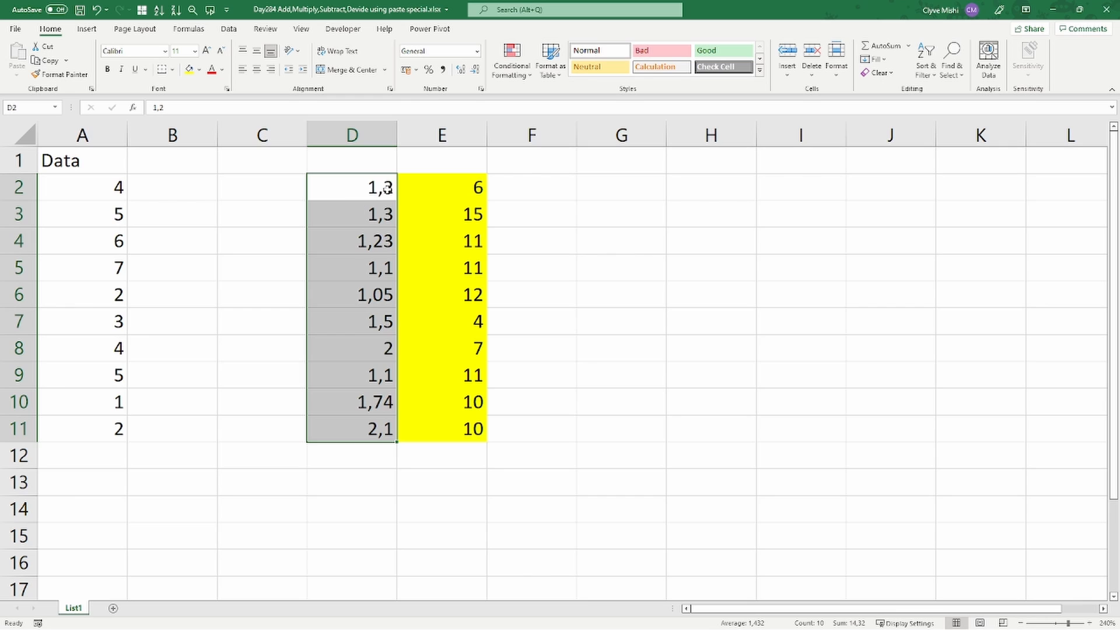
left_click(386, 190)
key("Return")
left_click(392, 244)
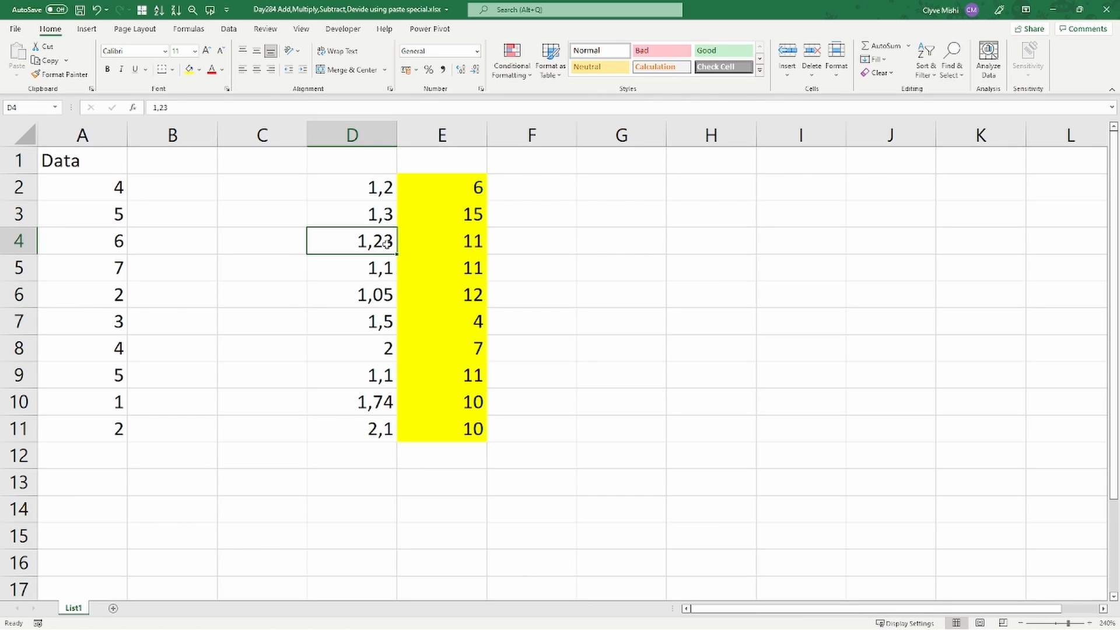
left_click_drag(369, 187, 376, 425)
key("ctrl+c")
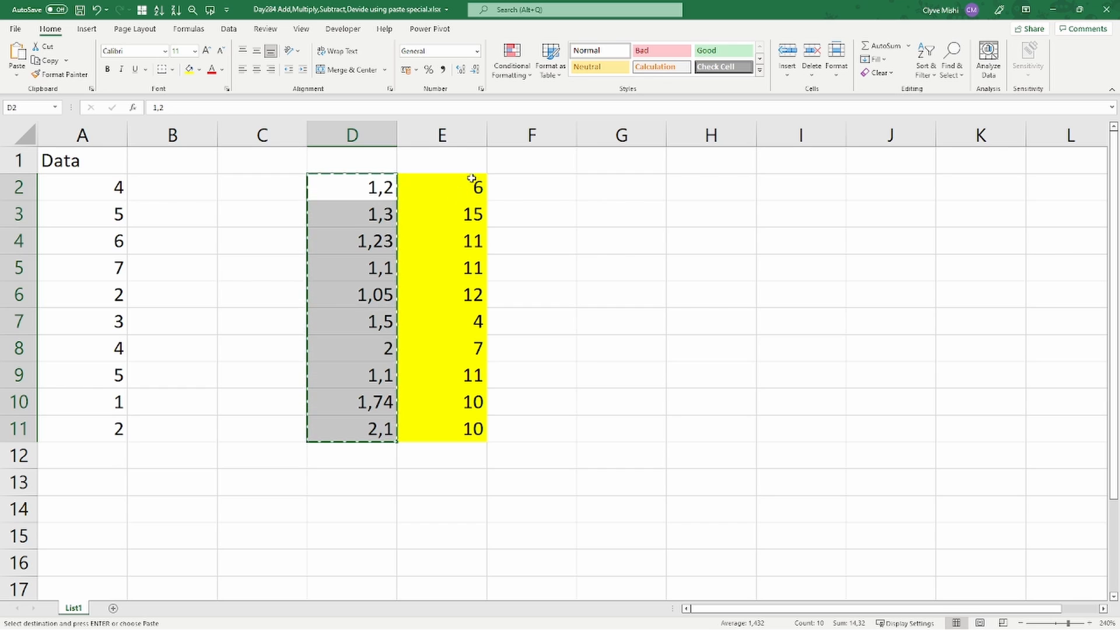
left_click_drag(471, 375, 474, 426)
left_click_drag(465, 192, 458, 443)
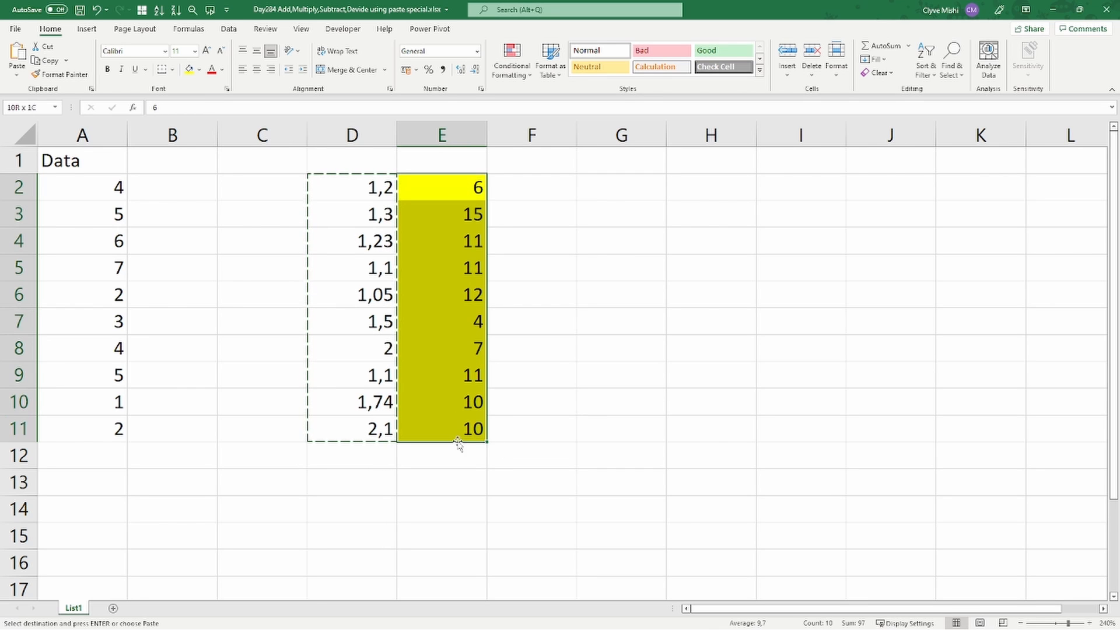
right_click(459, 201)
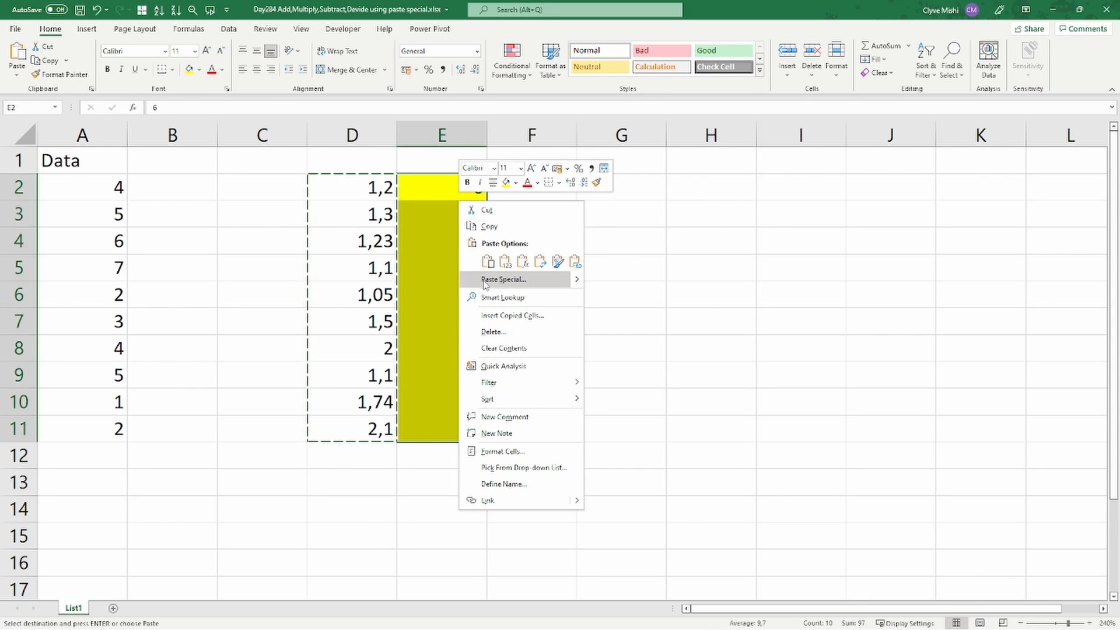
left_click(503, 279)
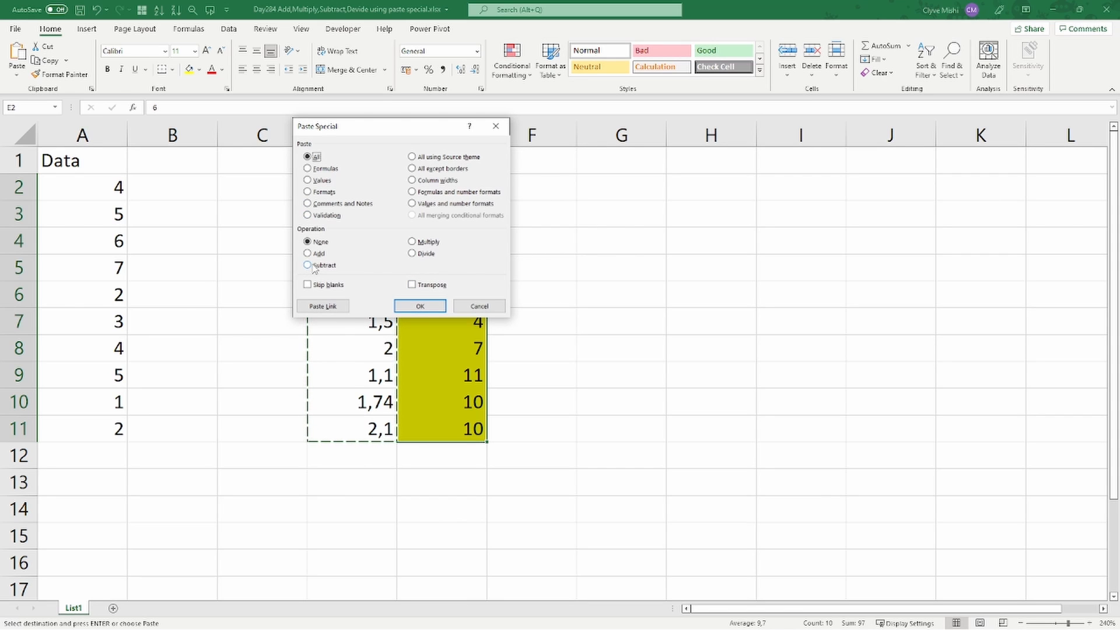
left_click(413, 241)
key("Return")
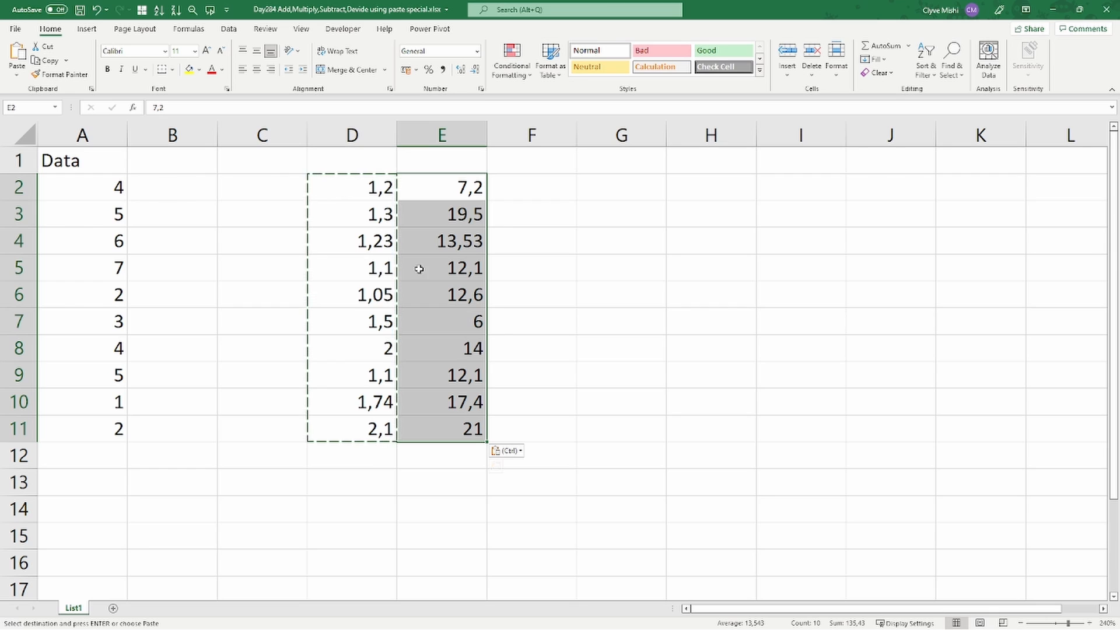
- Open the Paste Special options for E2:E11 with D2:D11 still copied
right_click(438, 181)
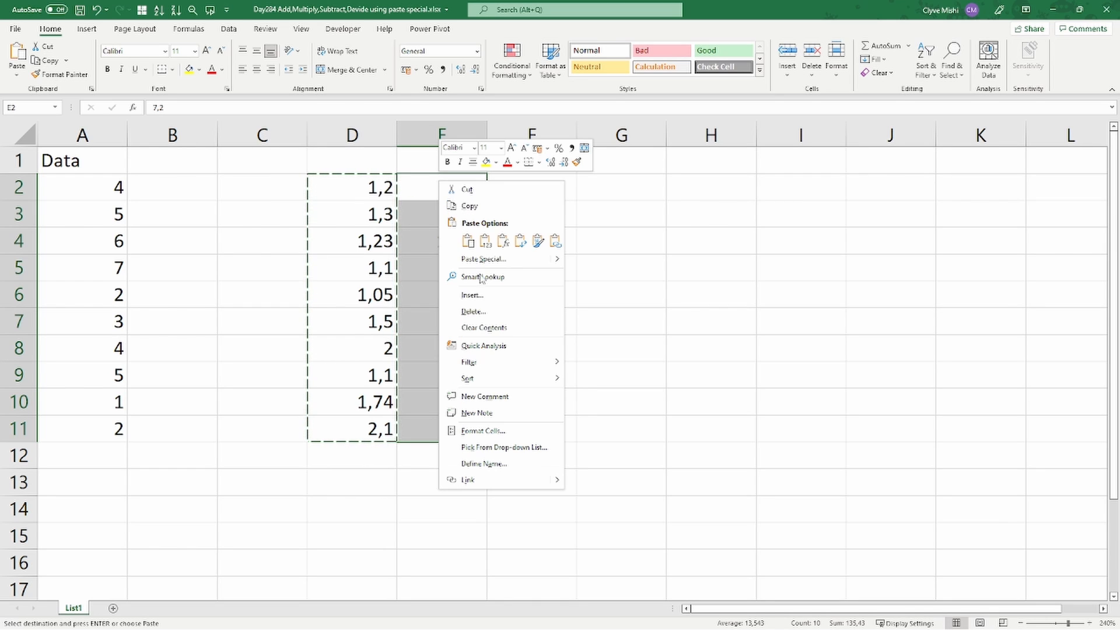
left_click(483, 259)
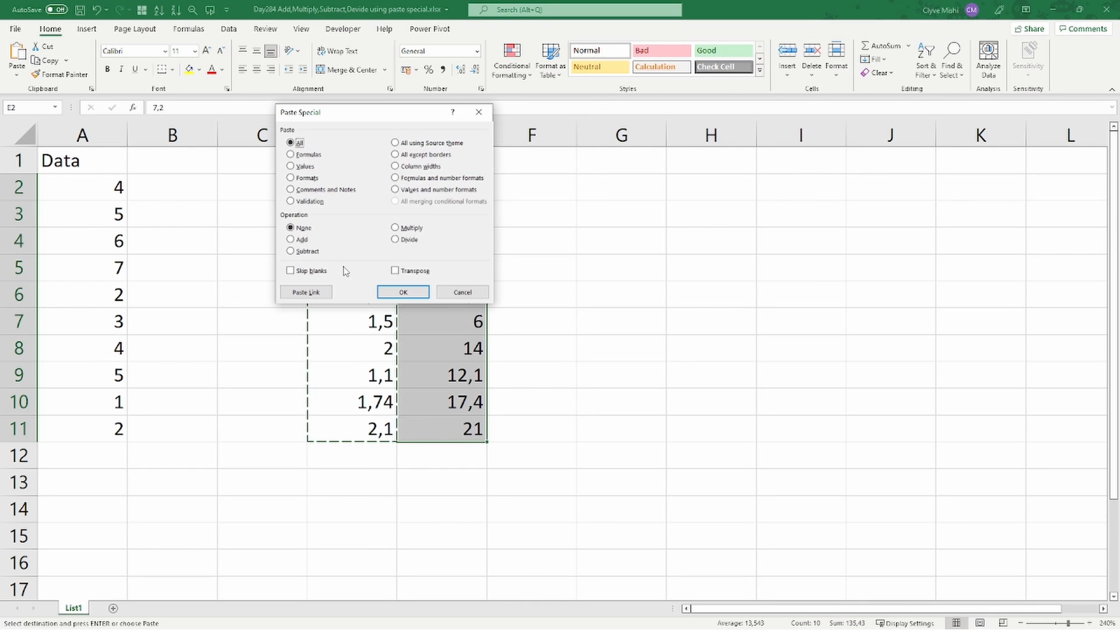